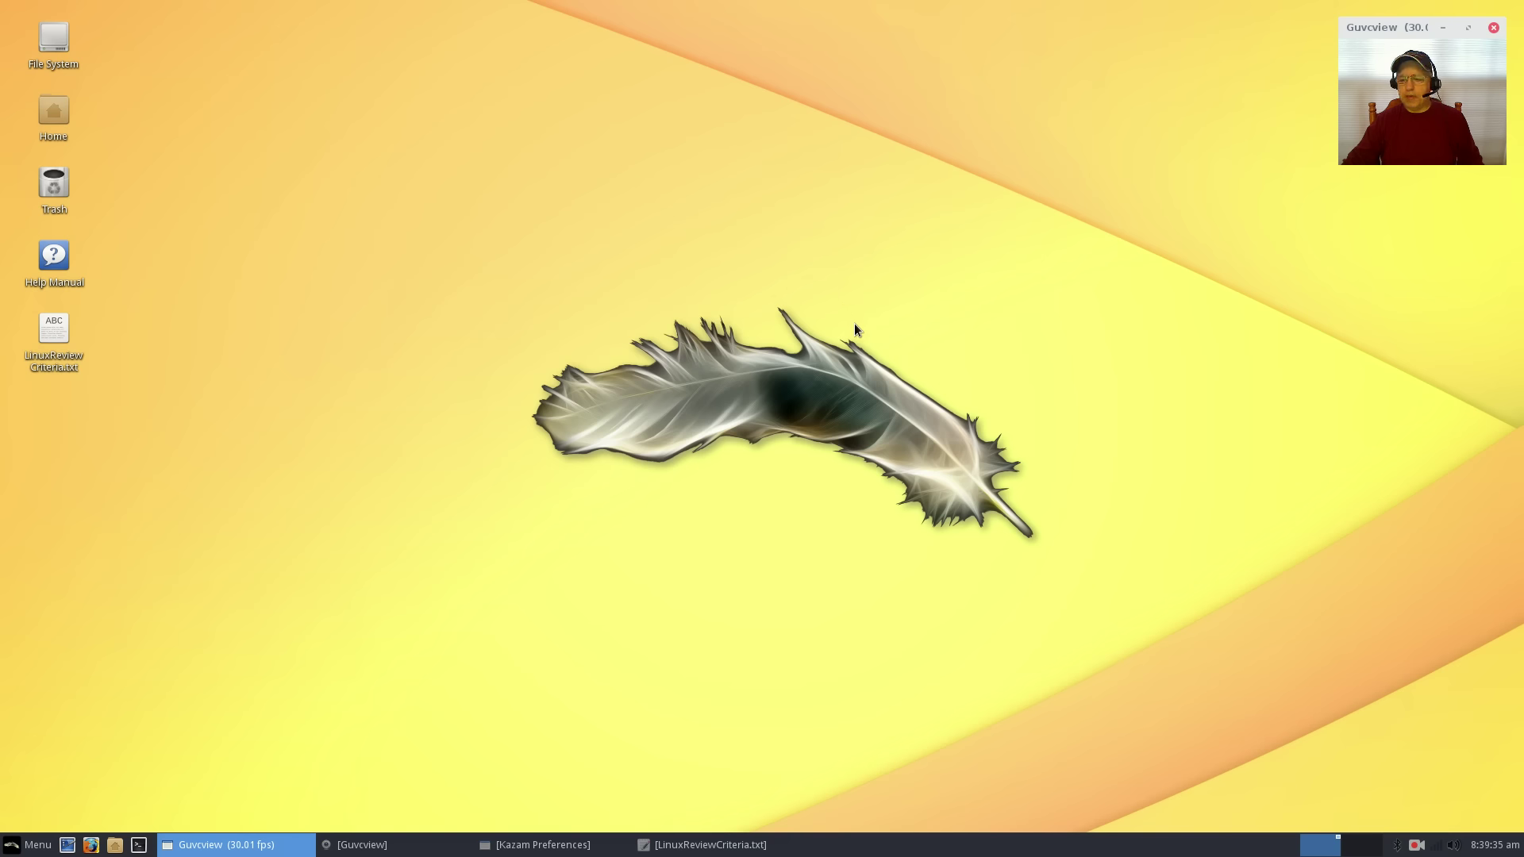
# Switch the desktop wallpaper to the gold stage backdrop with the feather in Desktop Settings.
pyautogui.rightClick(346, 384)
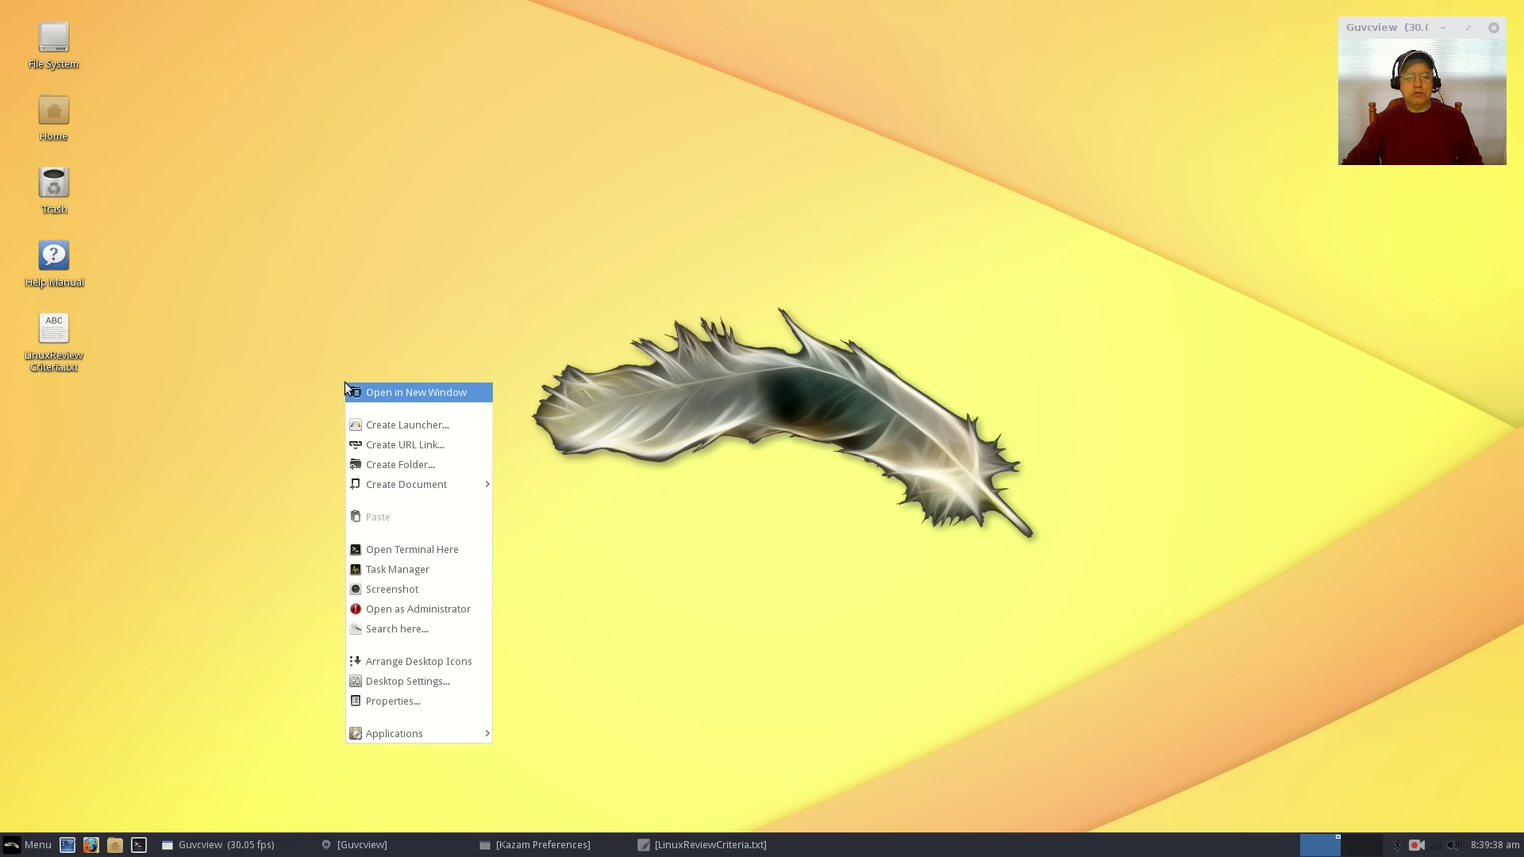
pyautogui.click(370, 681)
pyautogui.click(872, 450)
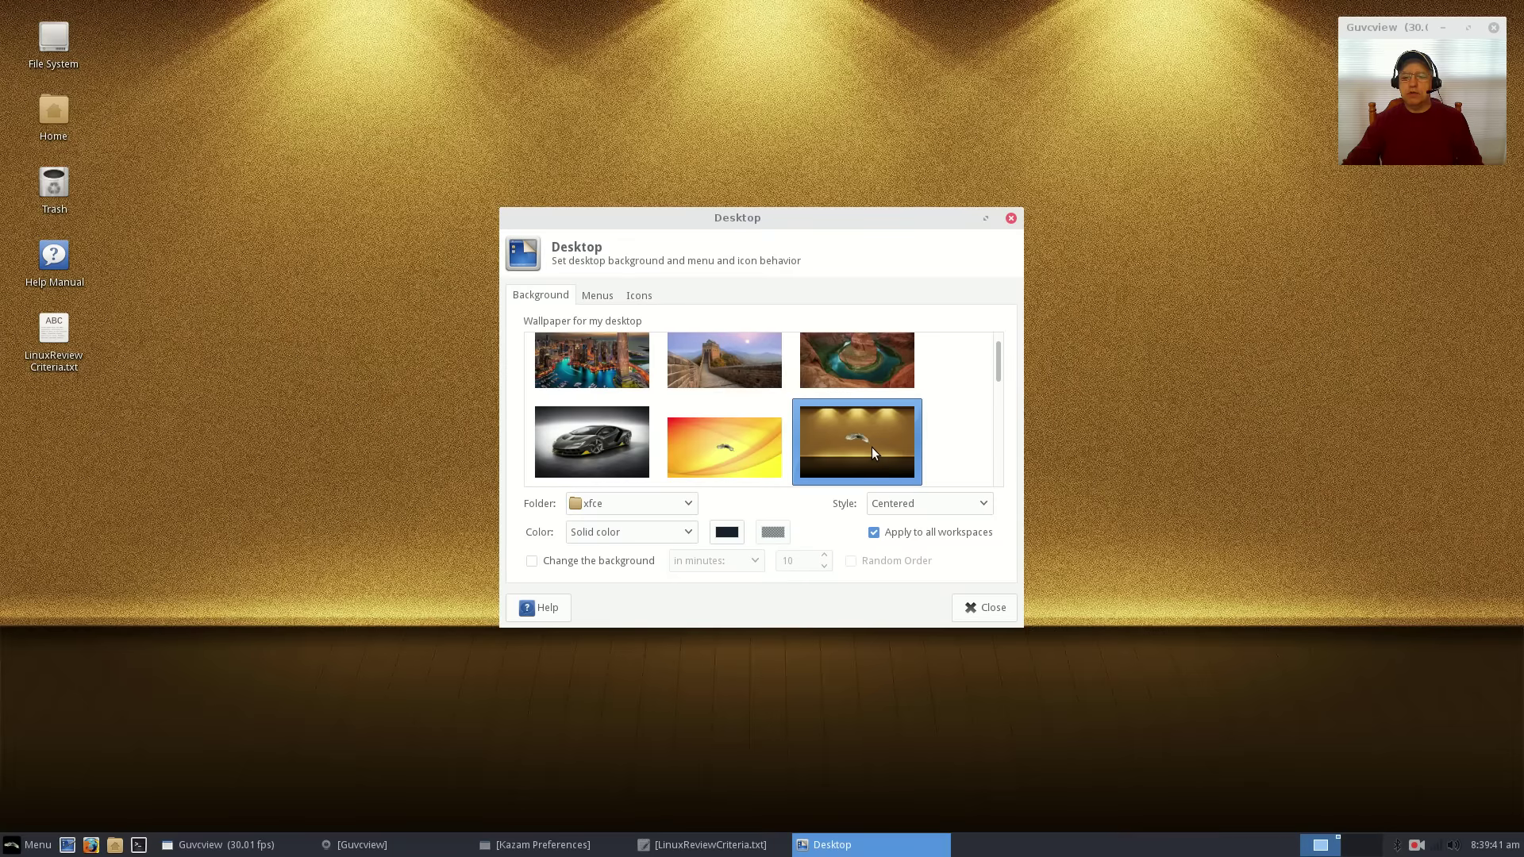
pyautogui.click(1011, 219)
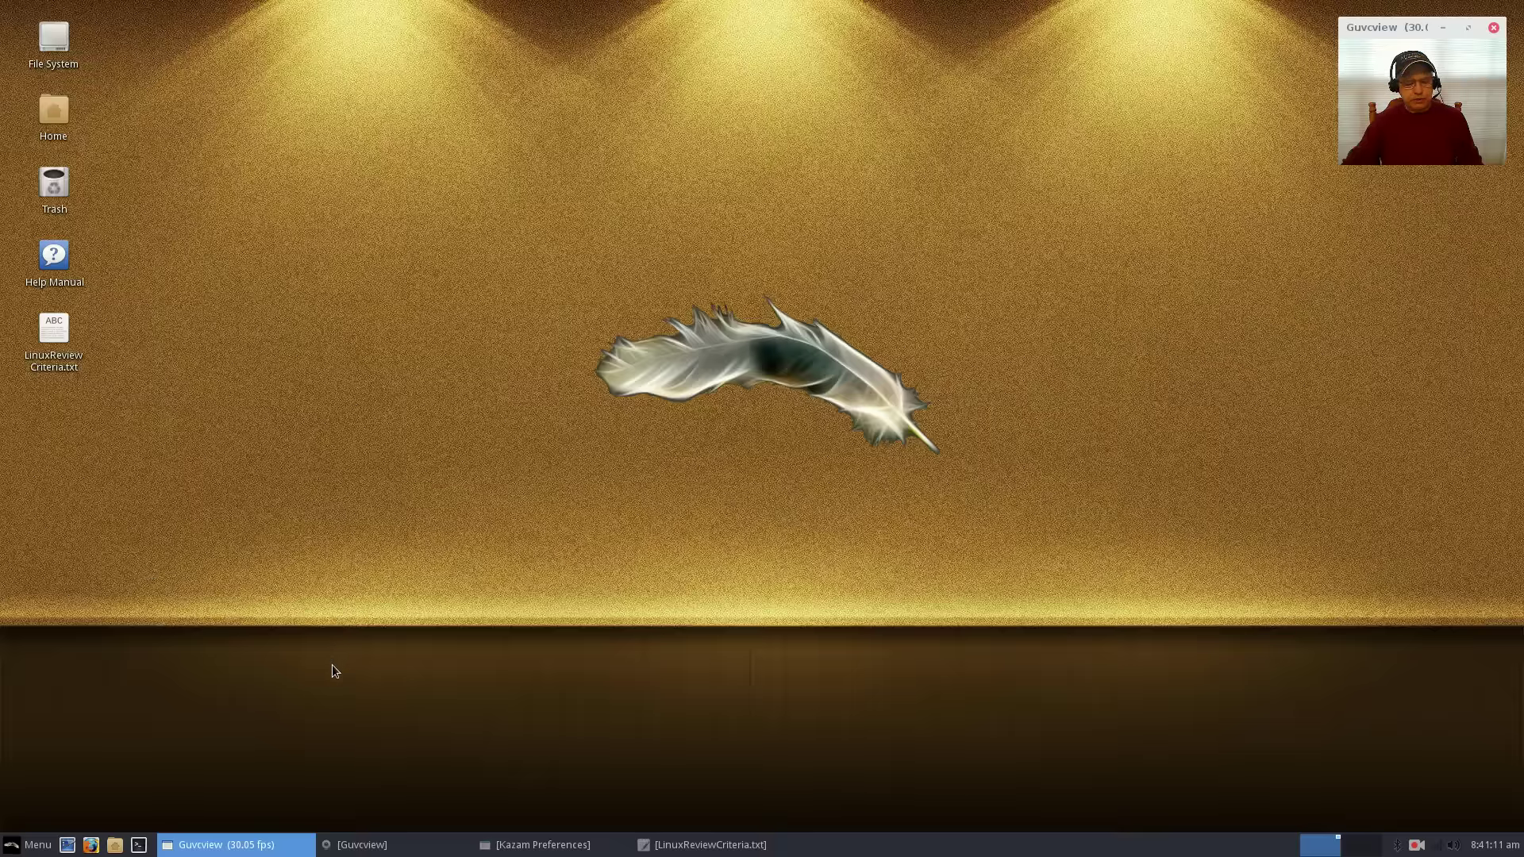
pyautogui.click(25, 843)
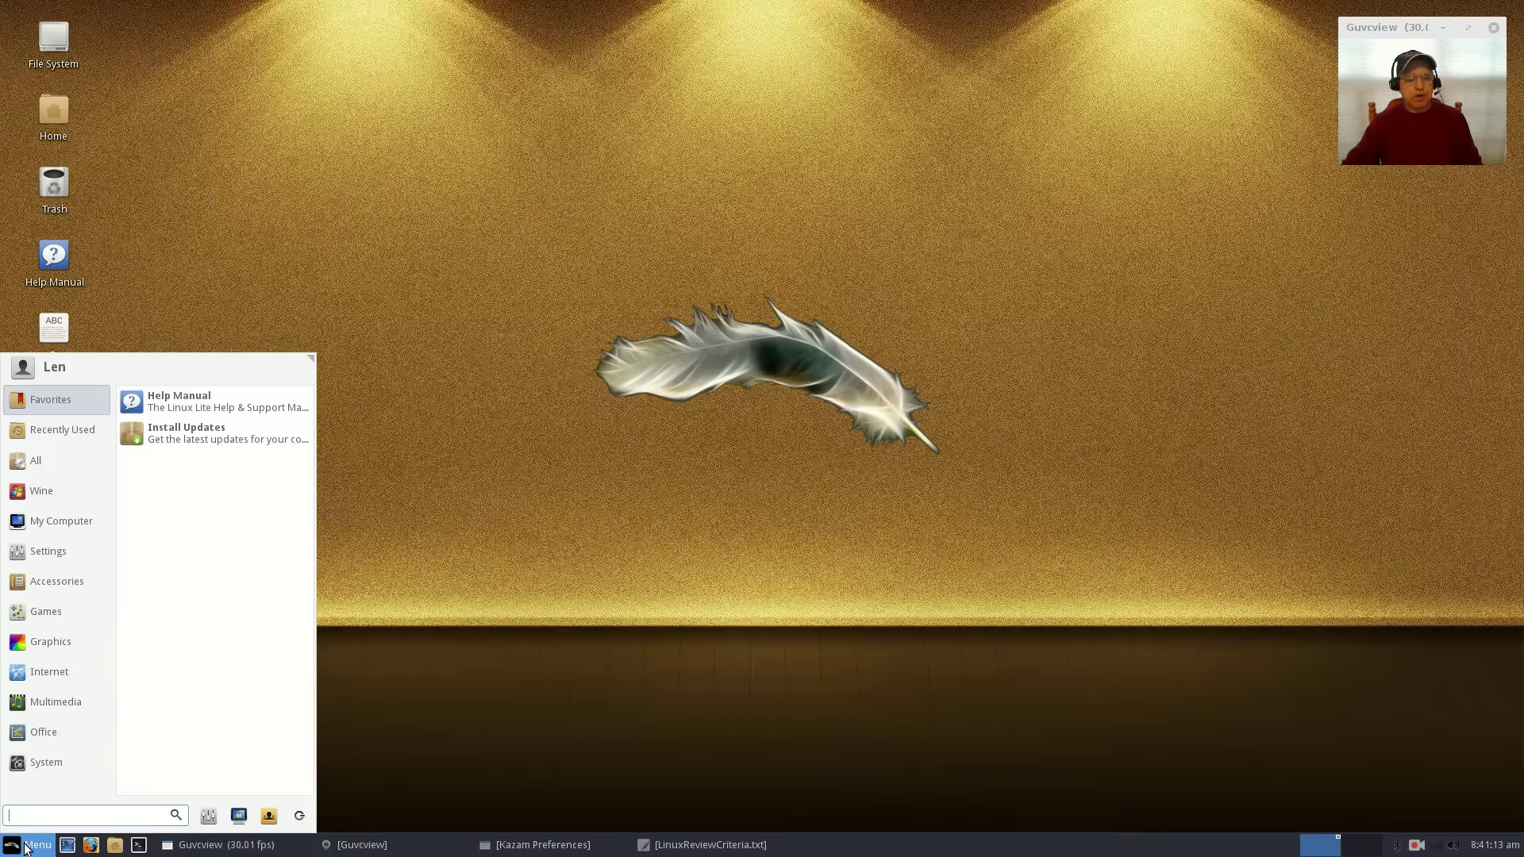
pyautogui.click(188, 433)
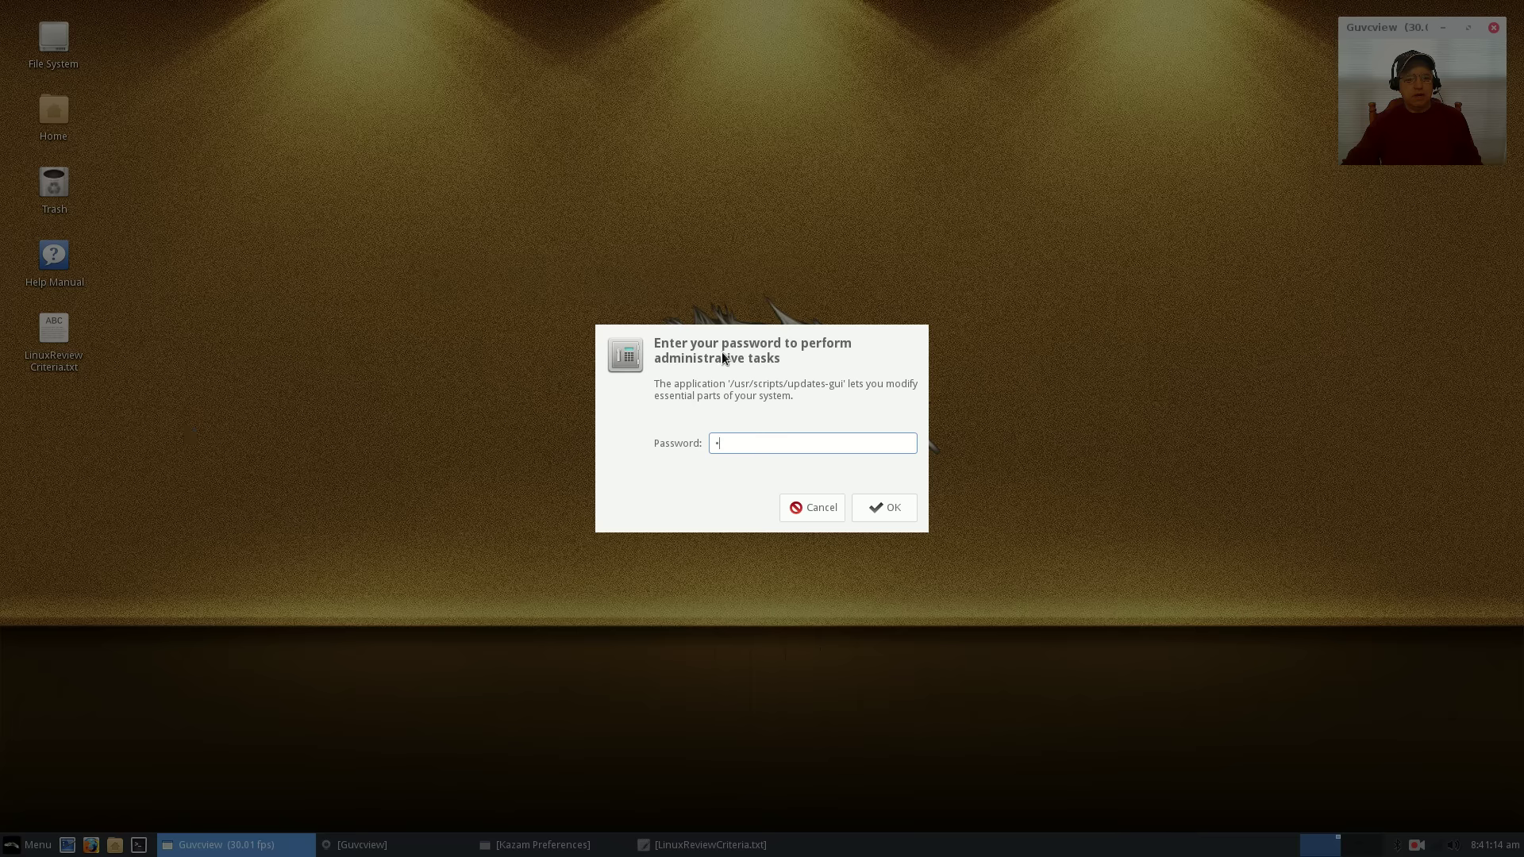
pyautogui.press('Return')
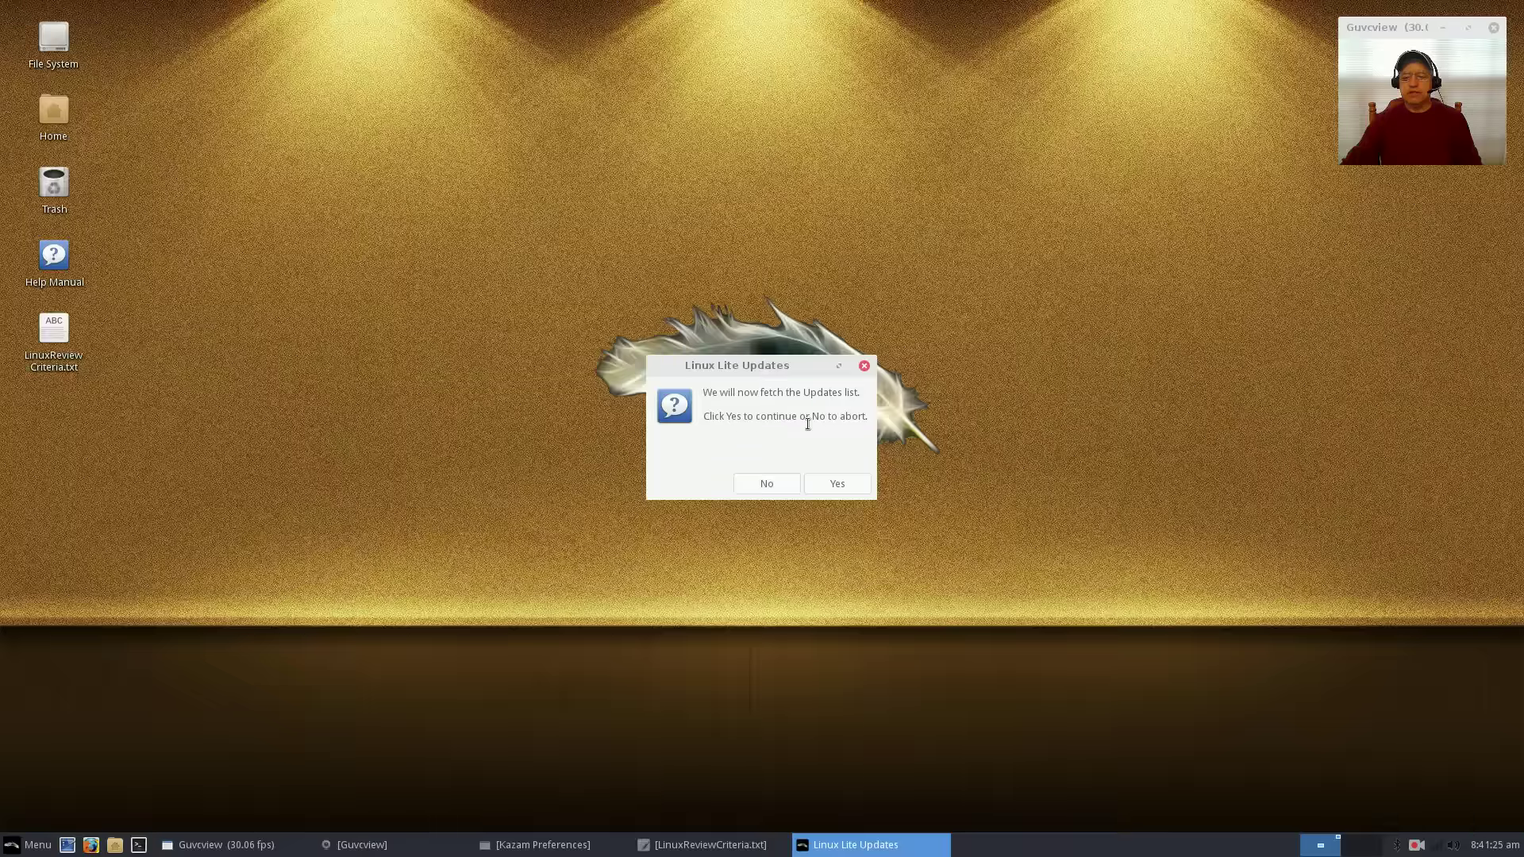
pyautogui.click(836, 484)
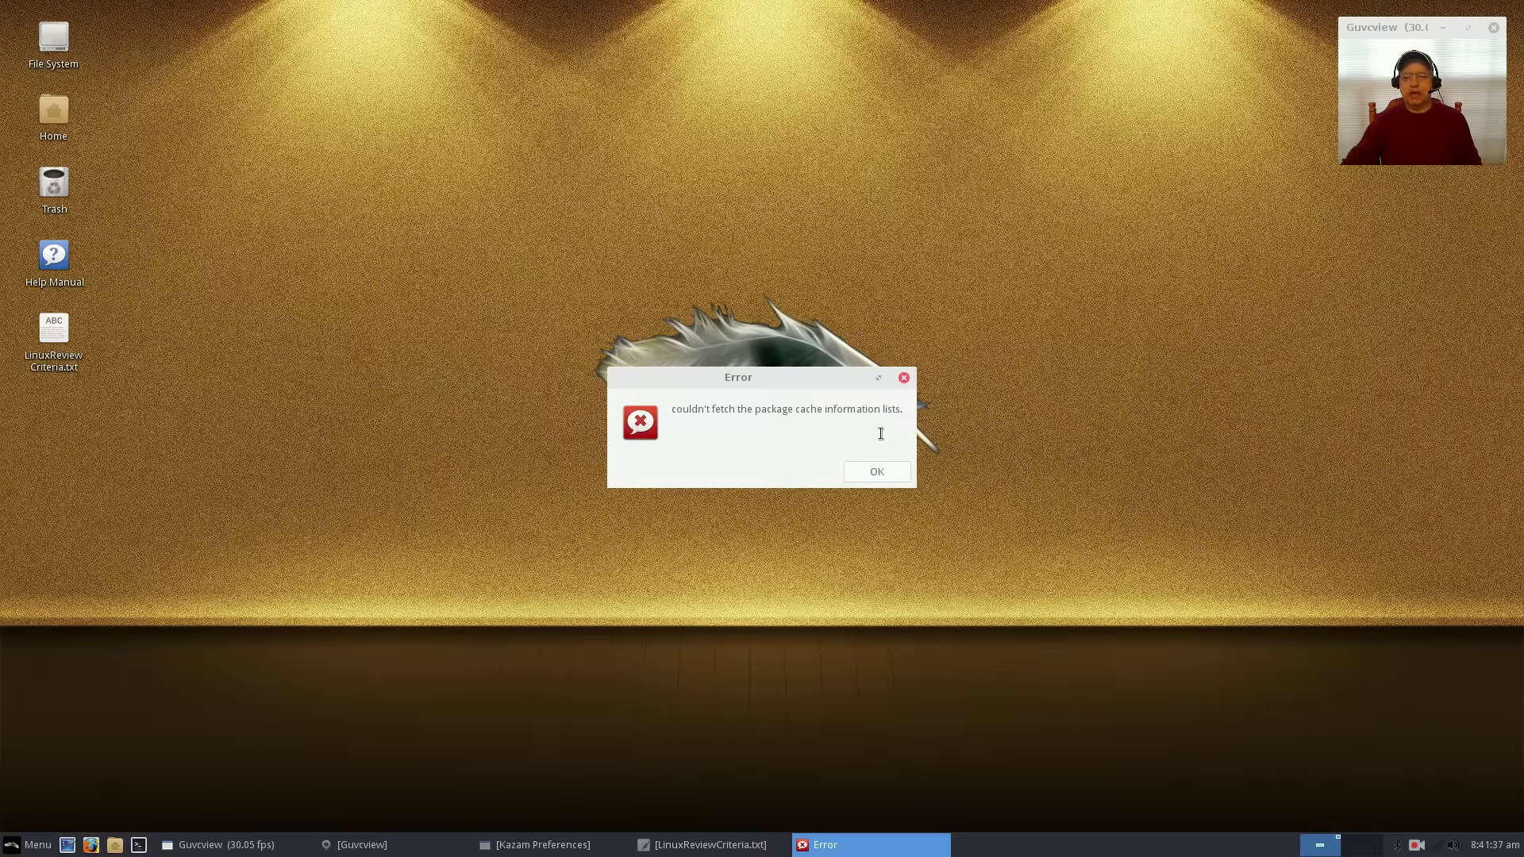
pyautogui.click(875, 475)
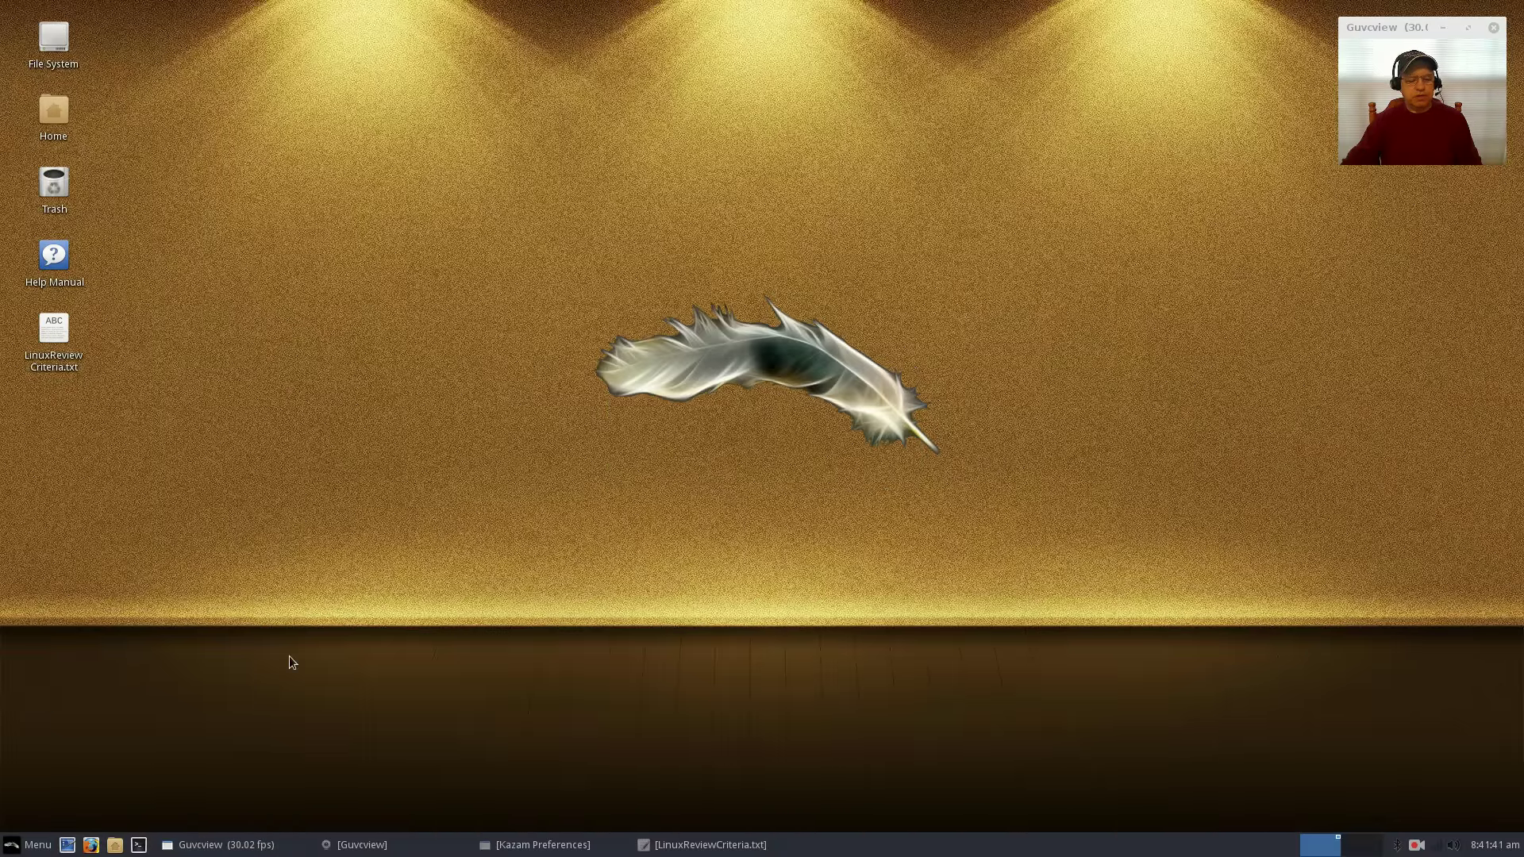
# Run 'sudo apt-get update' in a terminal, entering the sudo password.
pyautogui.click(138, 846)
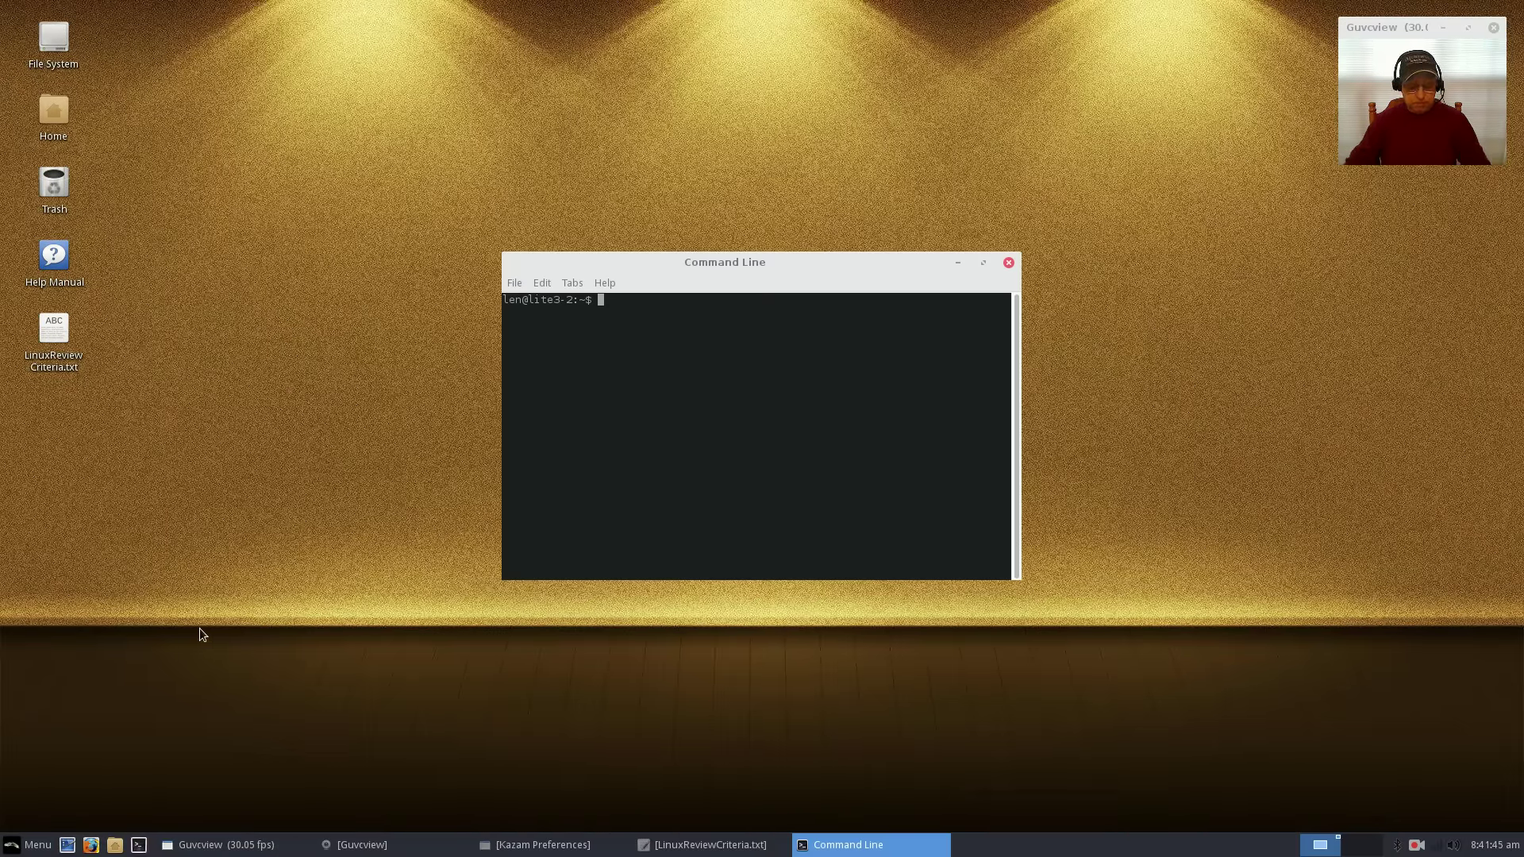
pyautogui.write('sudo apt')
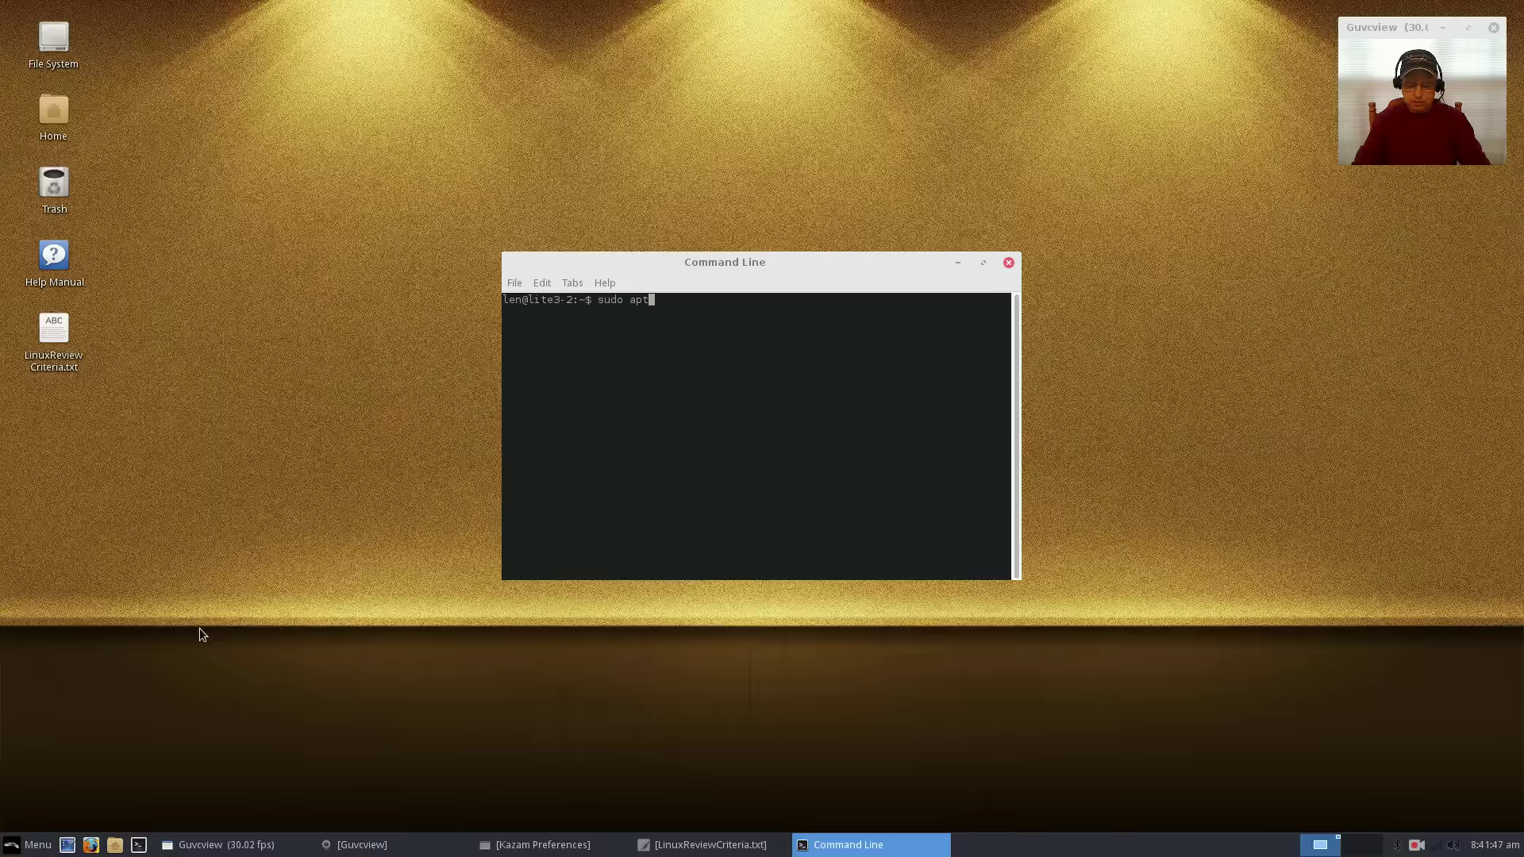
pyautogui.write('-get upd')
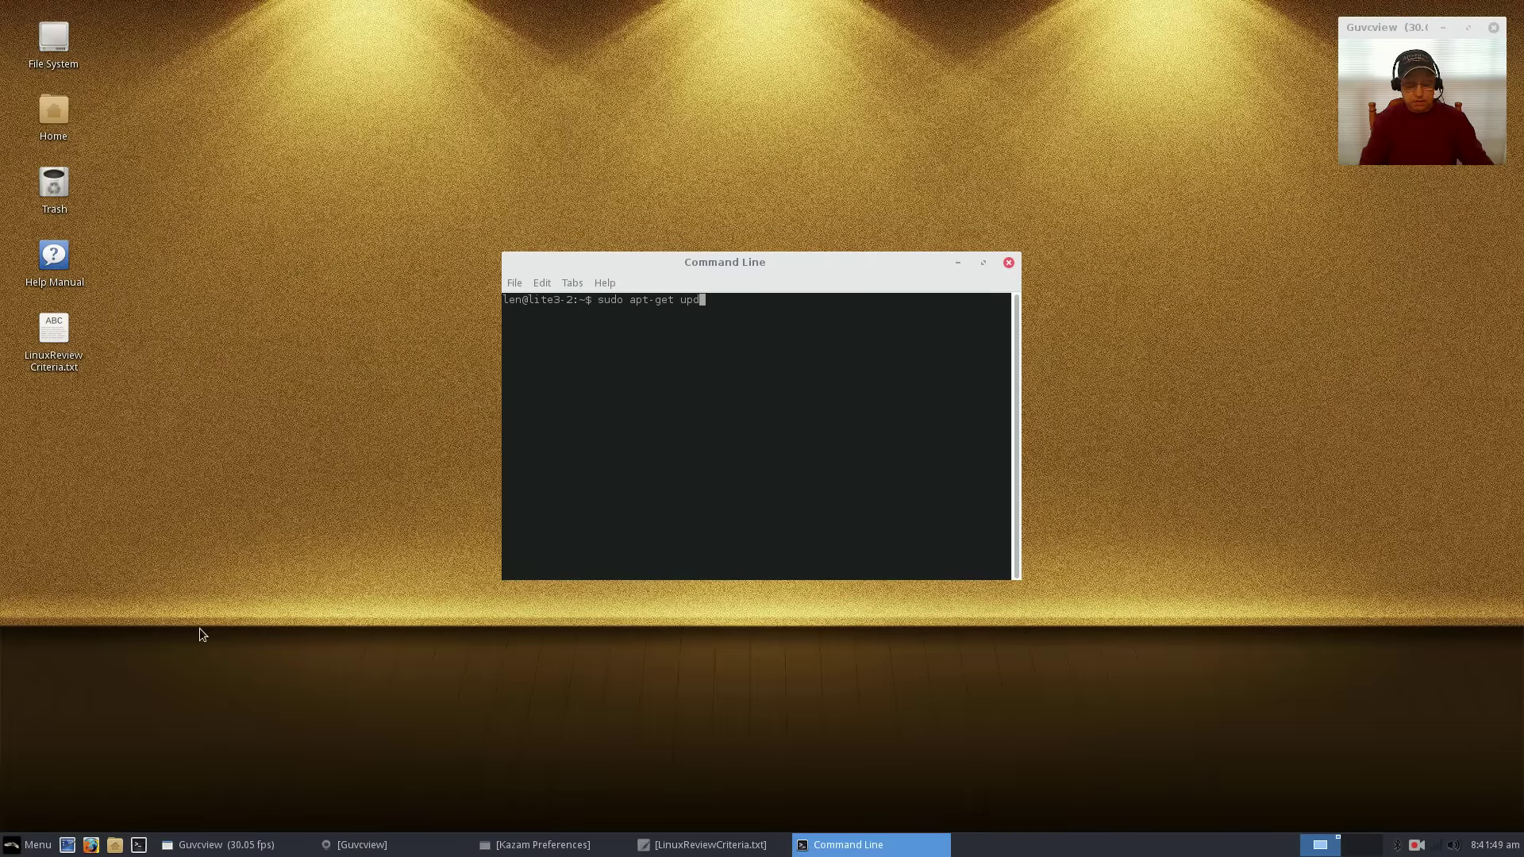
pyautogui.write('ate')
pyautogui.press('Return')
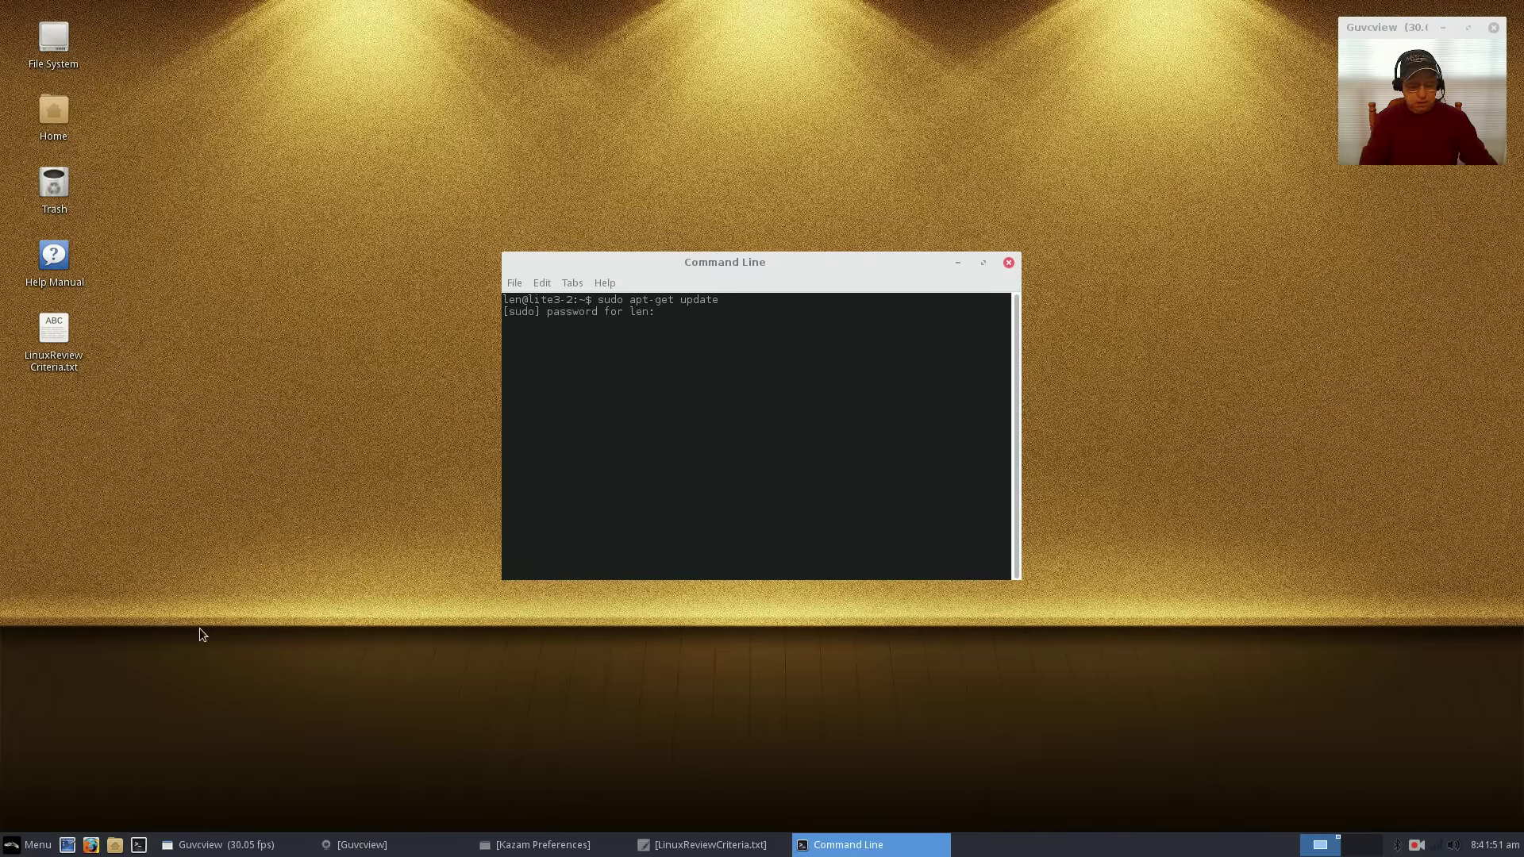
pyautogui.press('Return')
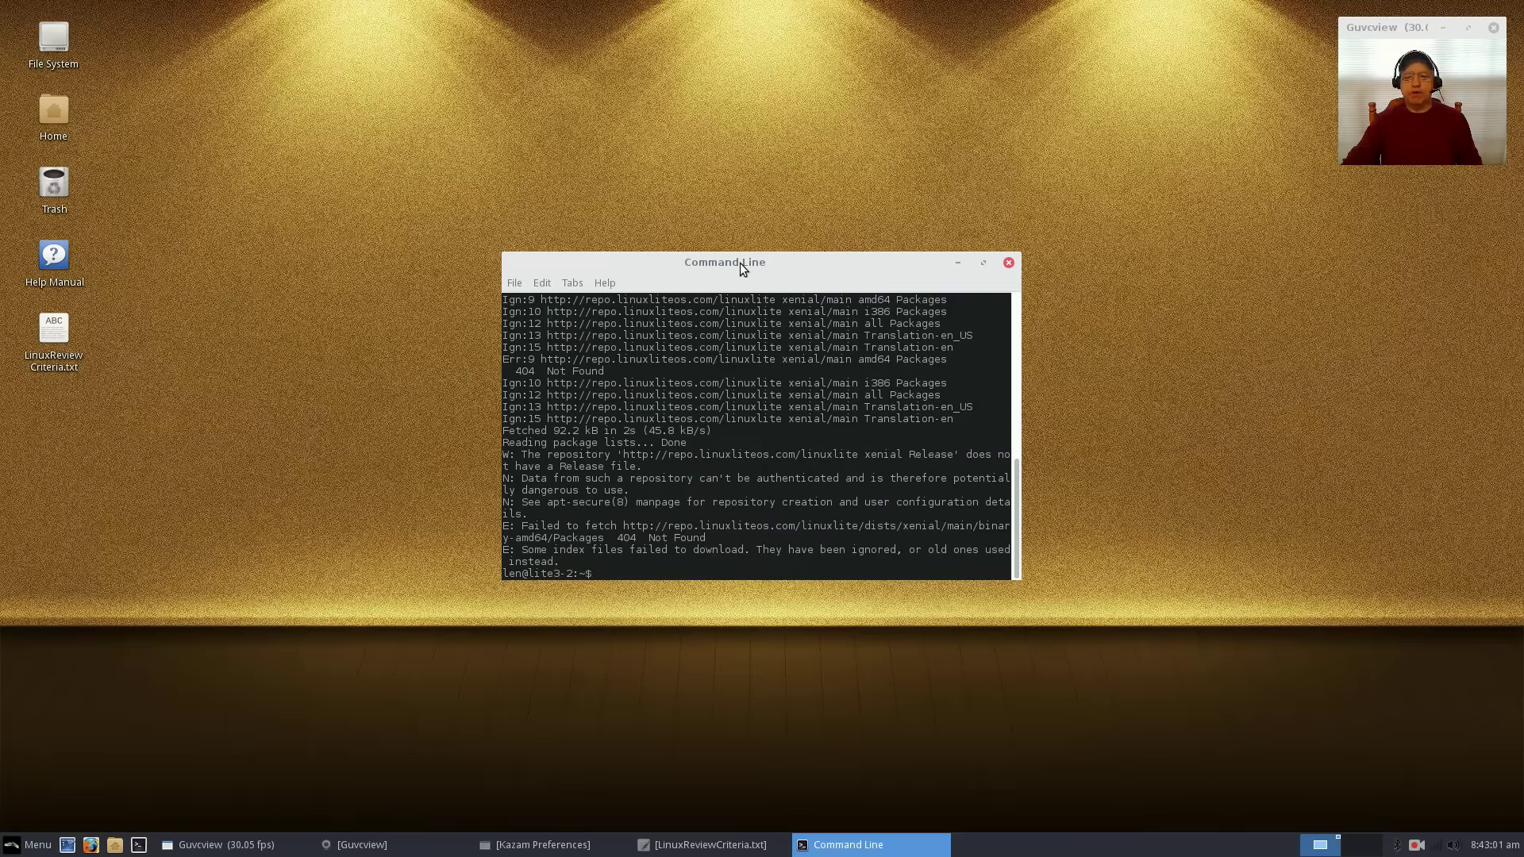
# Close the terminal after the 404 error and open LinuxReviewCriteria.txt from the desktop.
pyautogui.moveTo(740, 264); pyautogui.dragTo(735, 120)
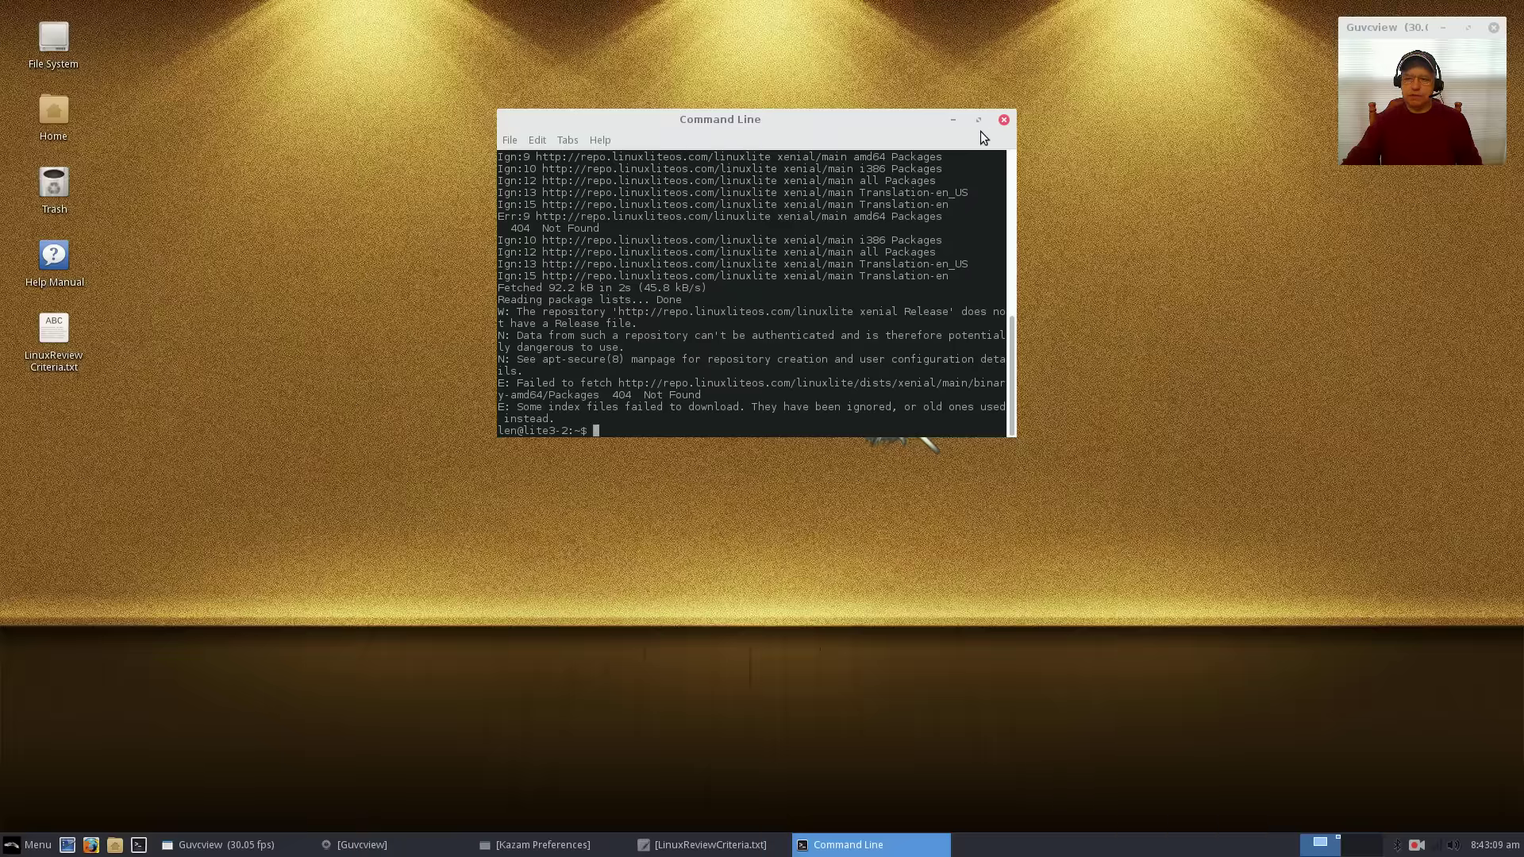
pyautogui.click(1004, 120)
pyautogui.doubleClick(53, 329)
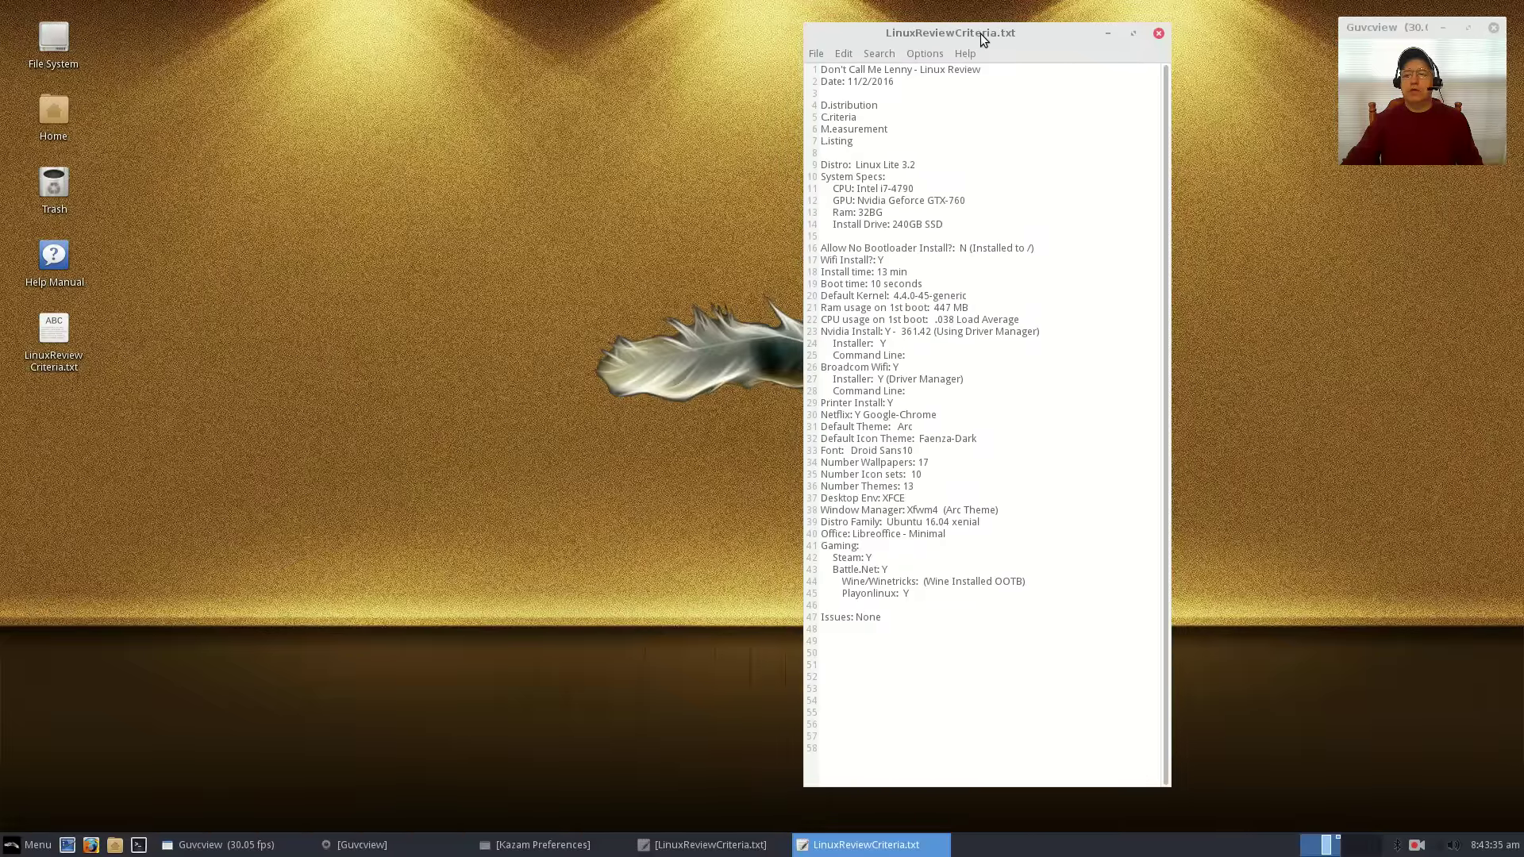
# Move the Leafpad window toward centre and add ')' so line 16 reads '(Installed to /)'.
pyautogui.moveTo(979, 33); pyautogui.dragTo(658, 33)
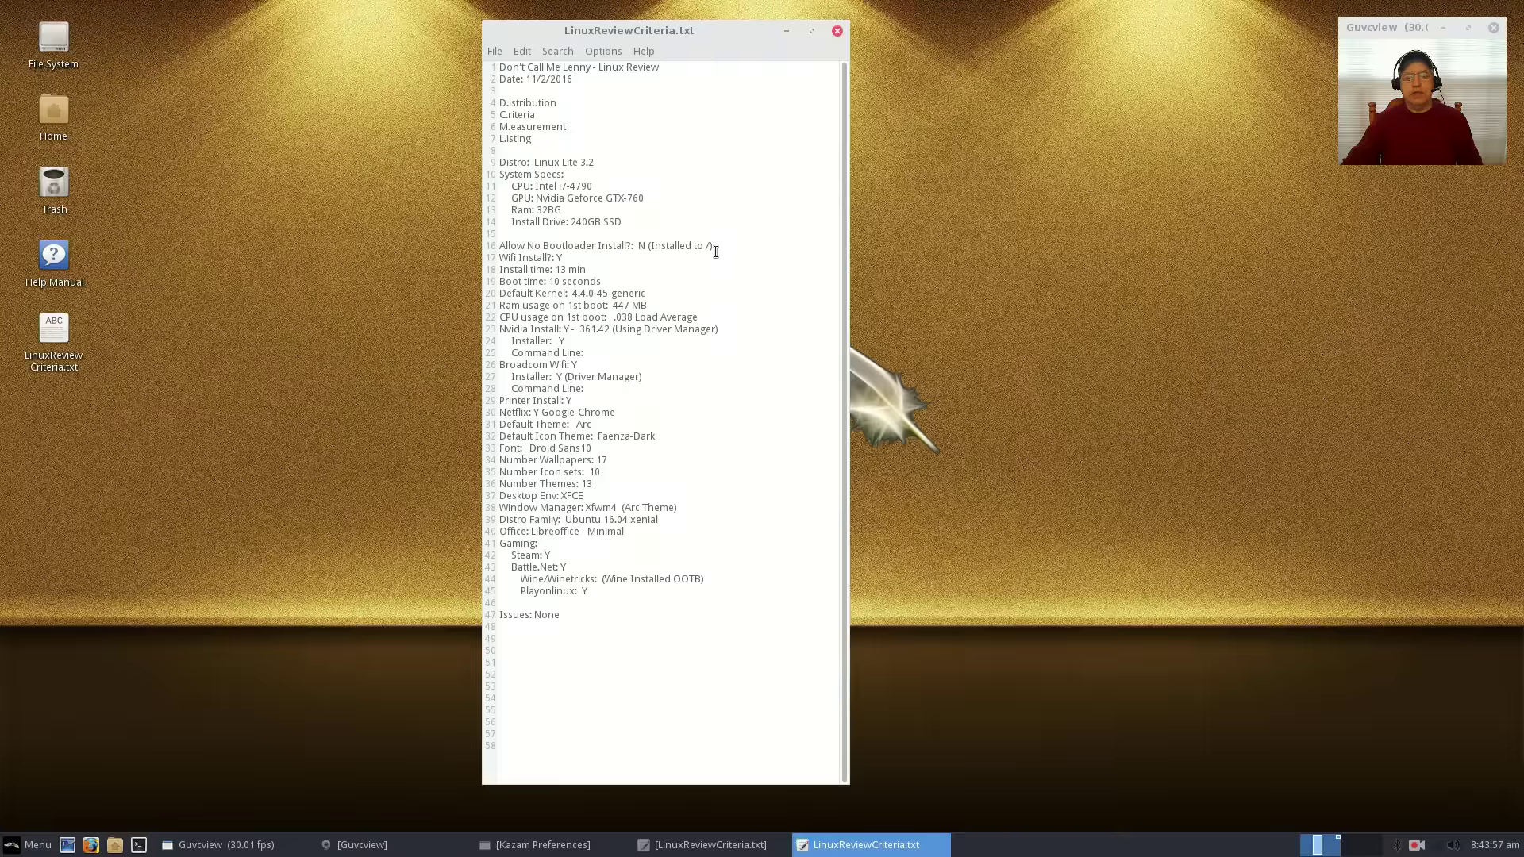
pyautogui.write(')')
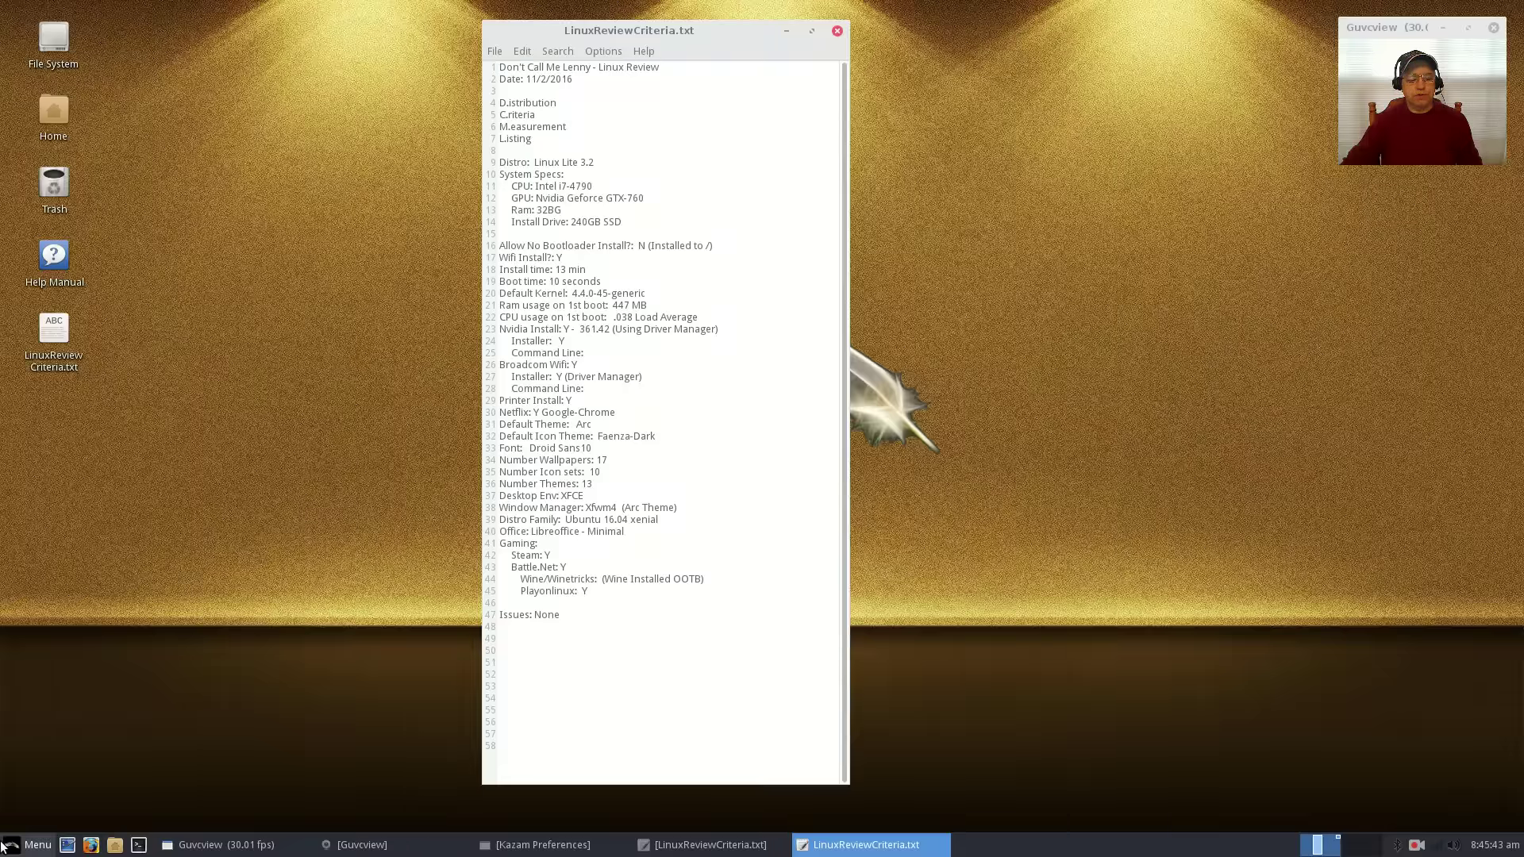
pyautogui.click(32, 845)
pyautogui.click(32, 844)
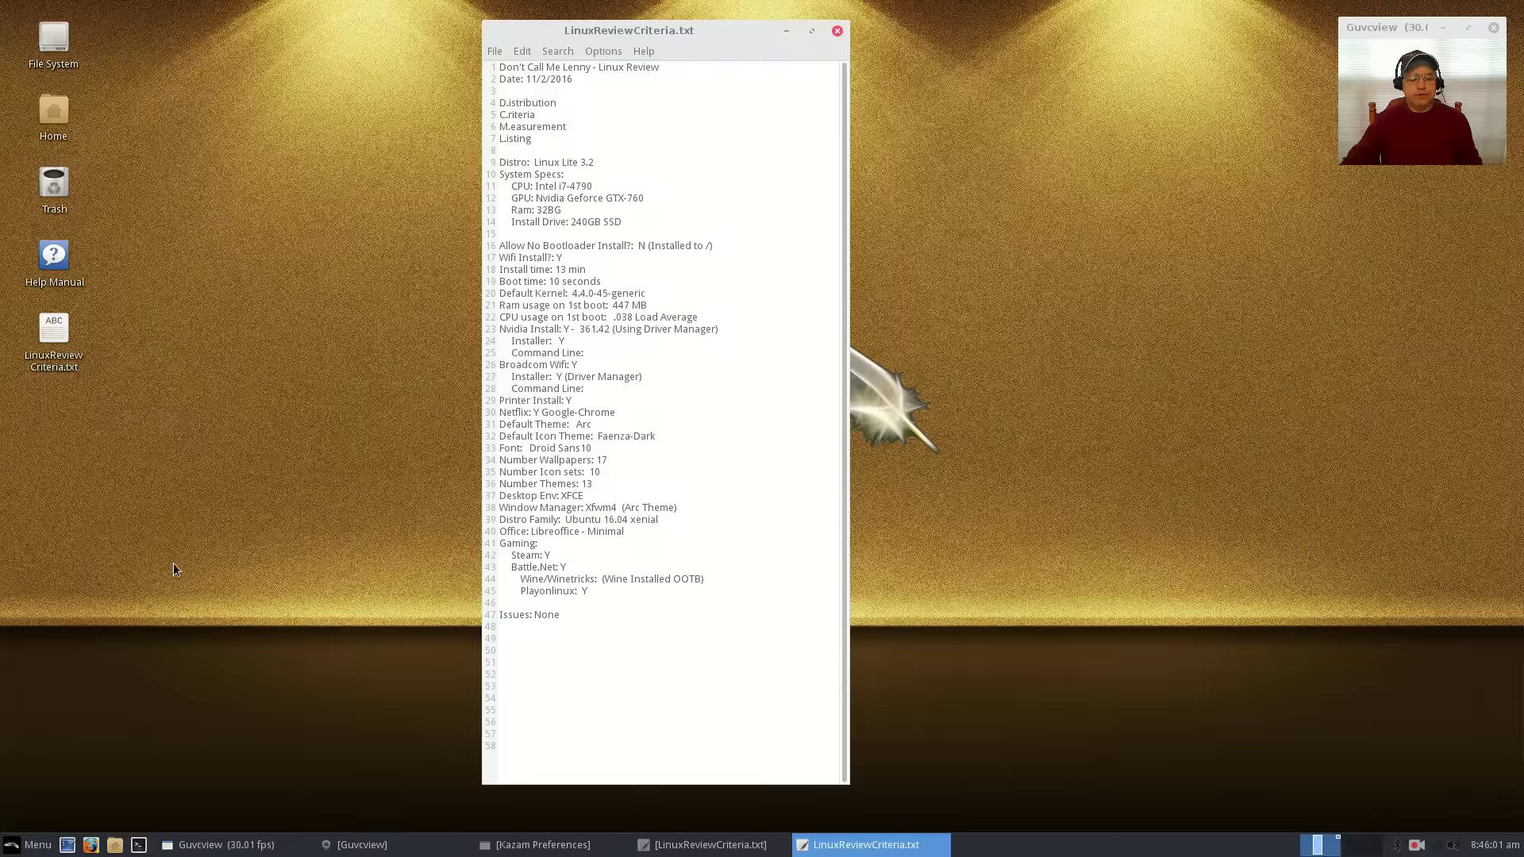
pyautogui.click(32, 844)
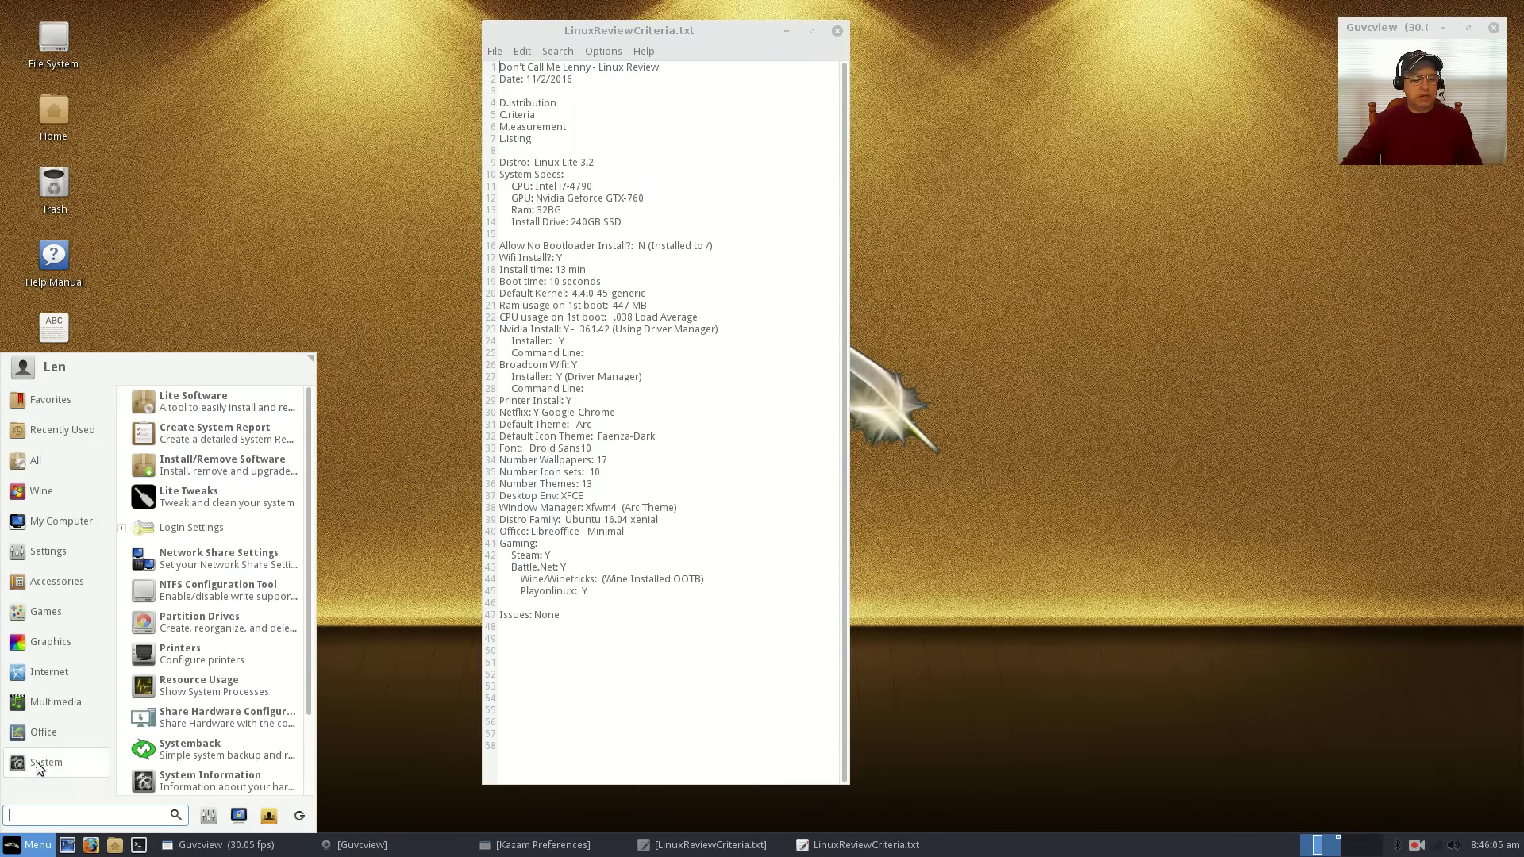
pyautogui.moveTo(40, 734)
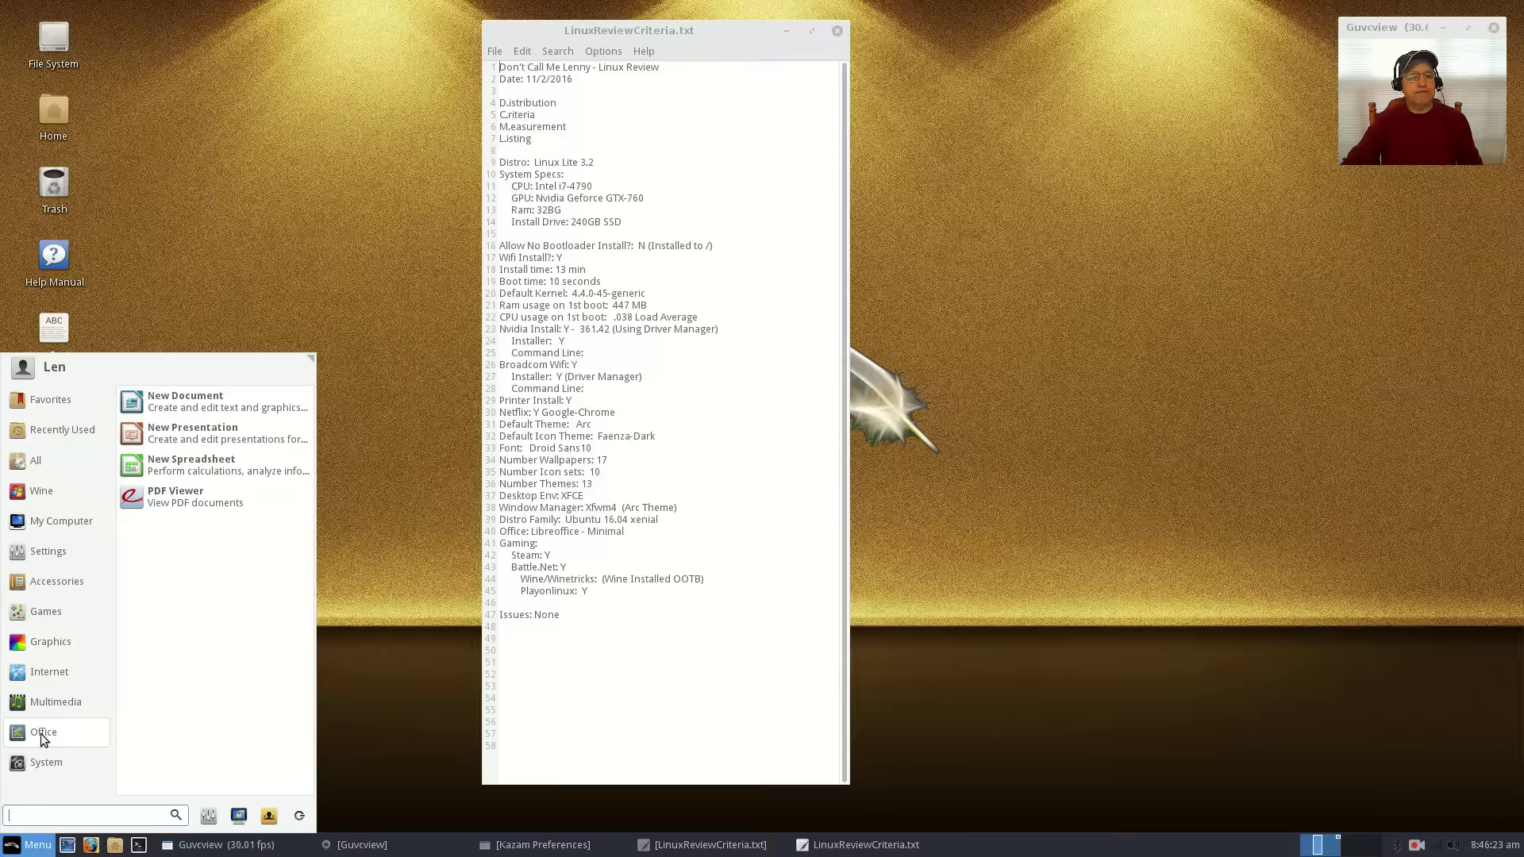
pyautogui.click(373, 642)
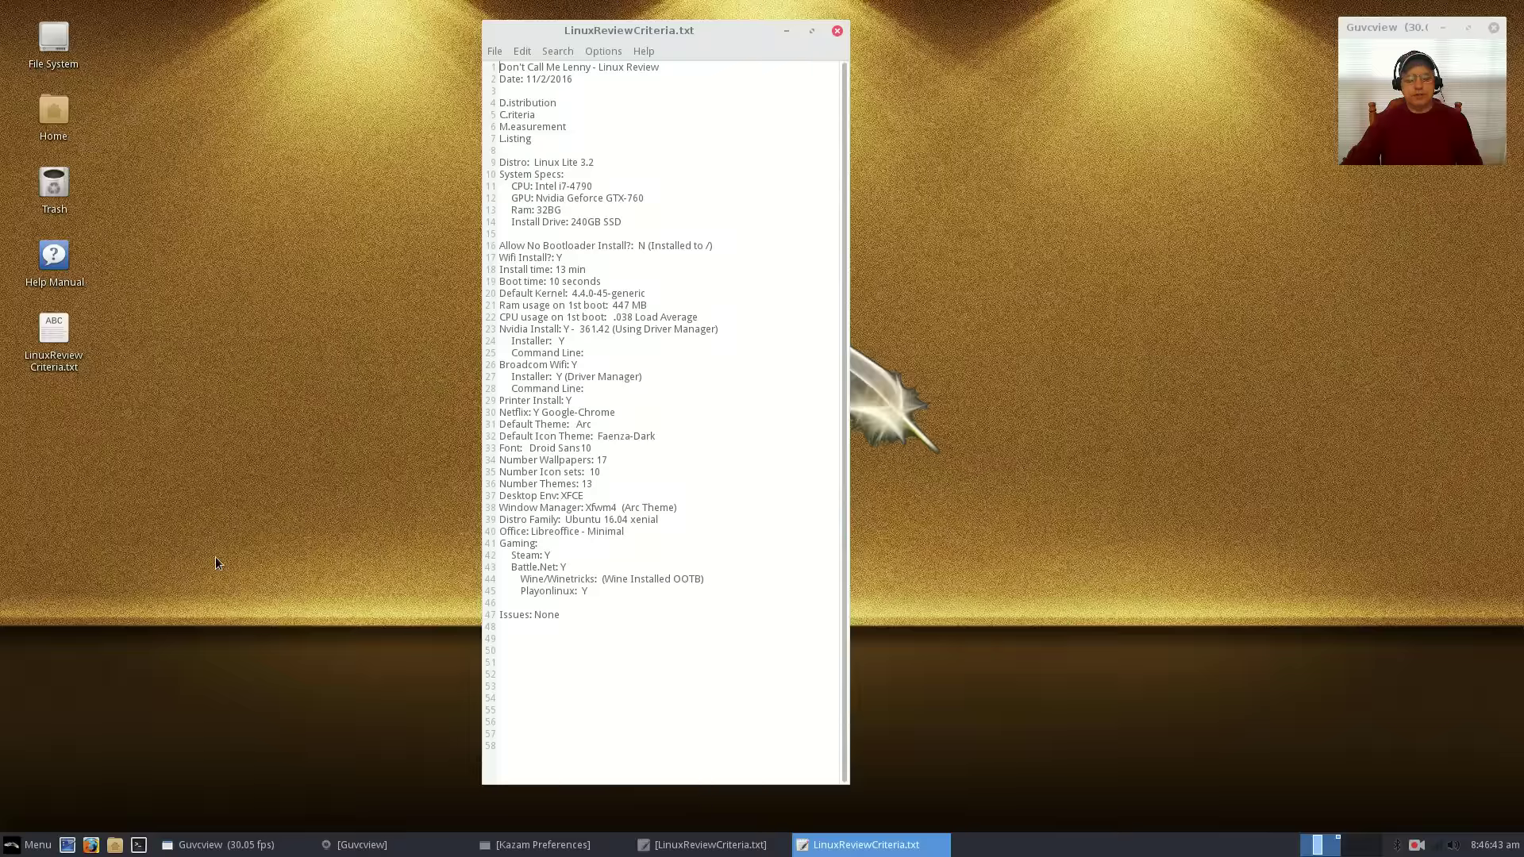
pyautogui.click(27, 847)
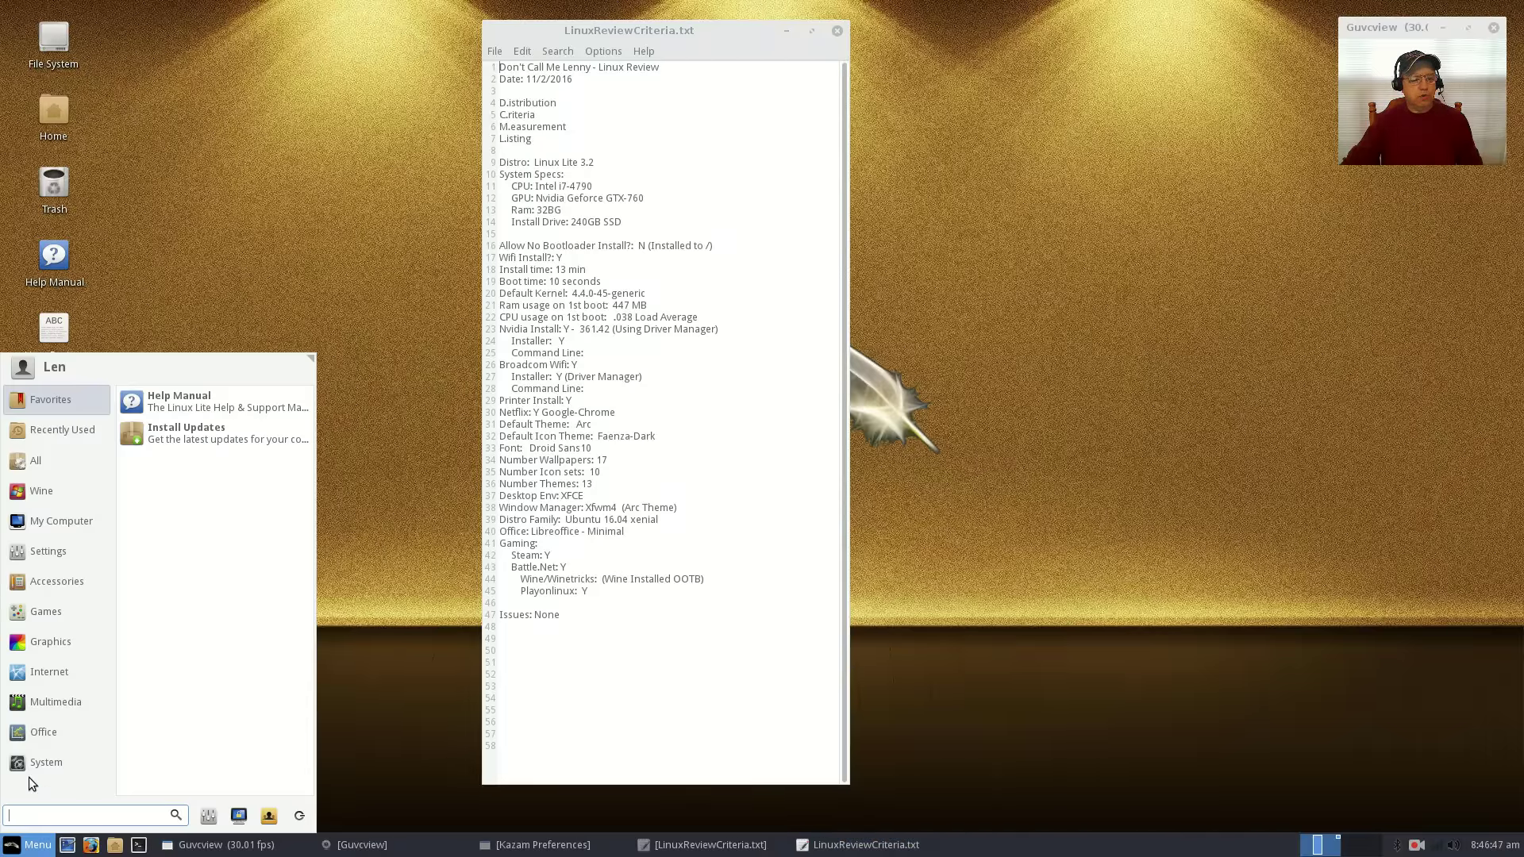
pyautogui.moveTo(75, 494)
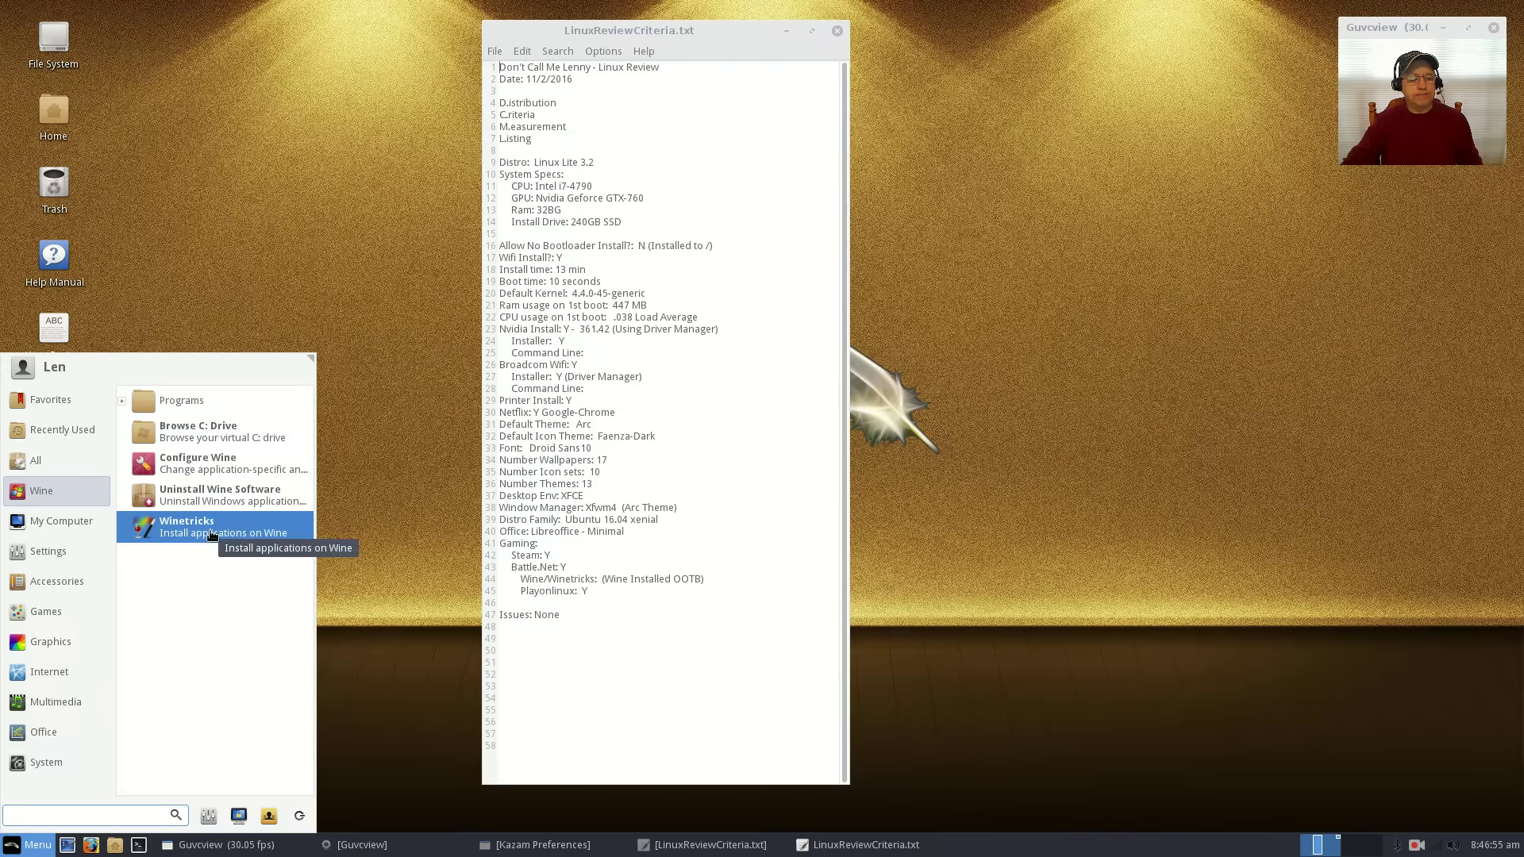
pyautogui.click(470, 583)
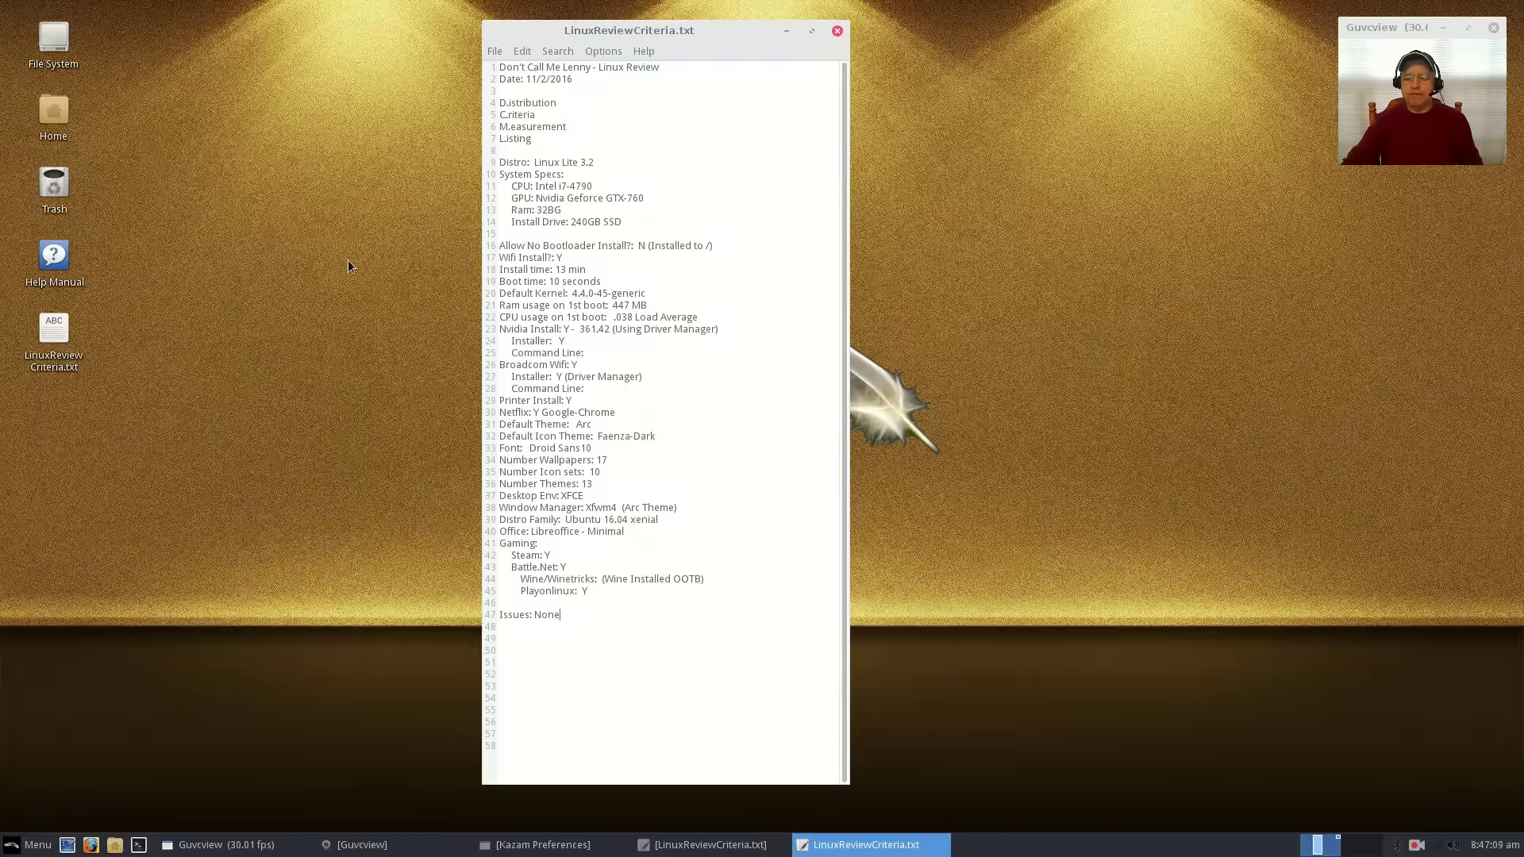
# Close the LinuxReviewCriteria.txt window and select the Help Manual desktop icon.
pyautogui.click(837, 32)
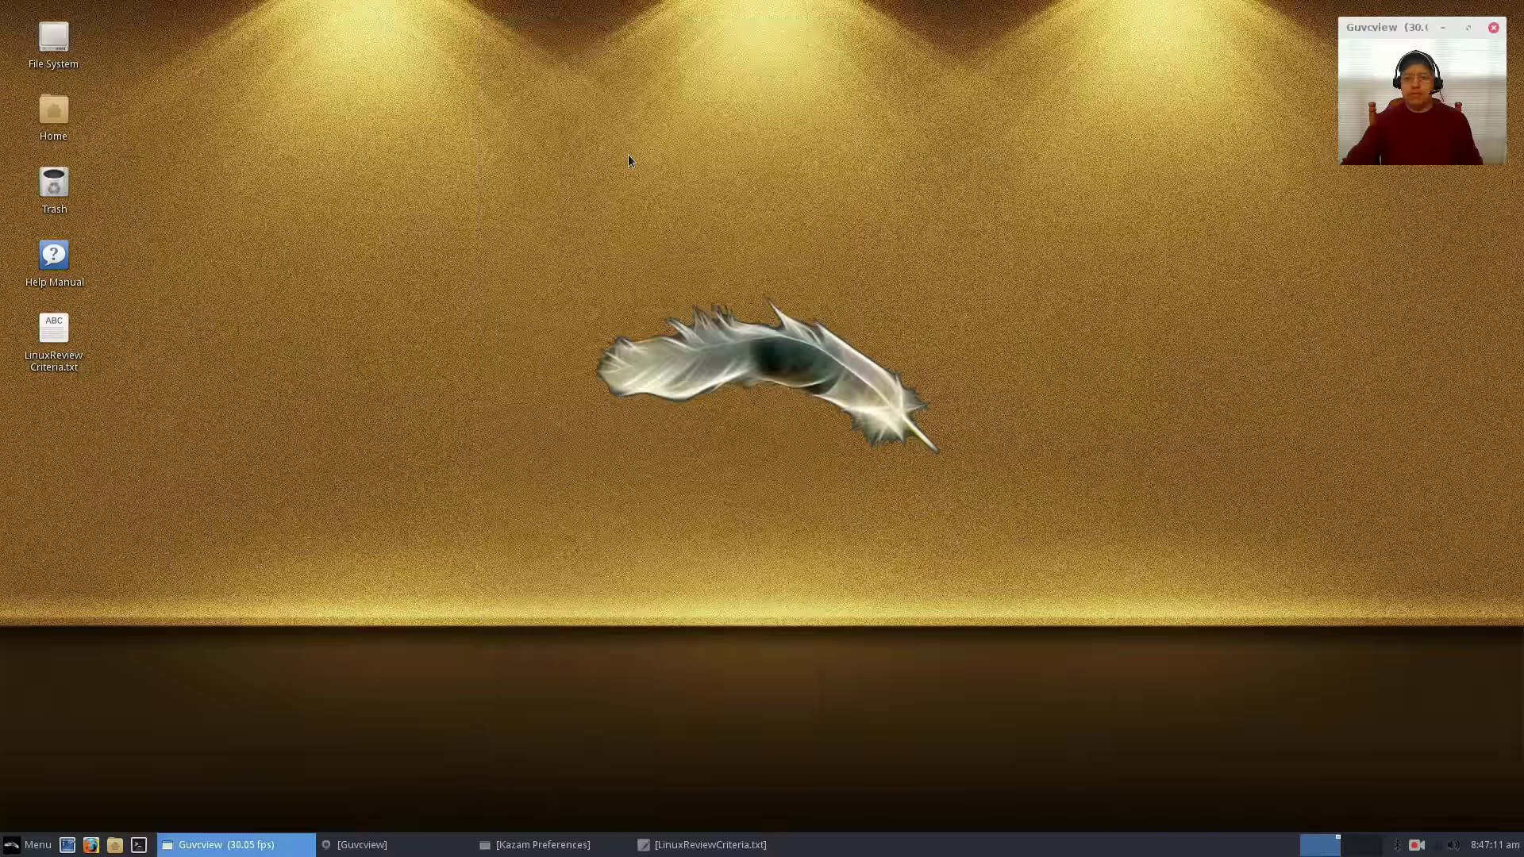
pyautogui.click(474, 313)
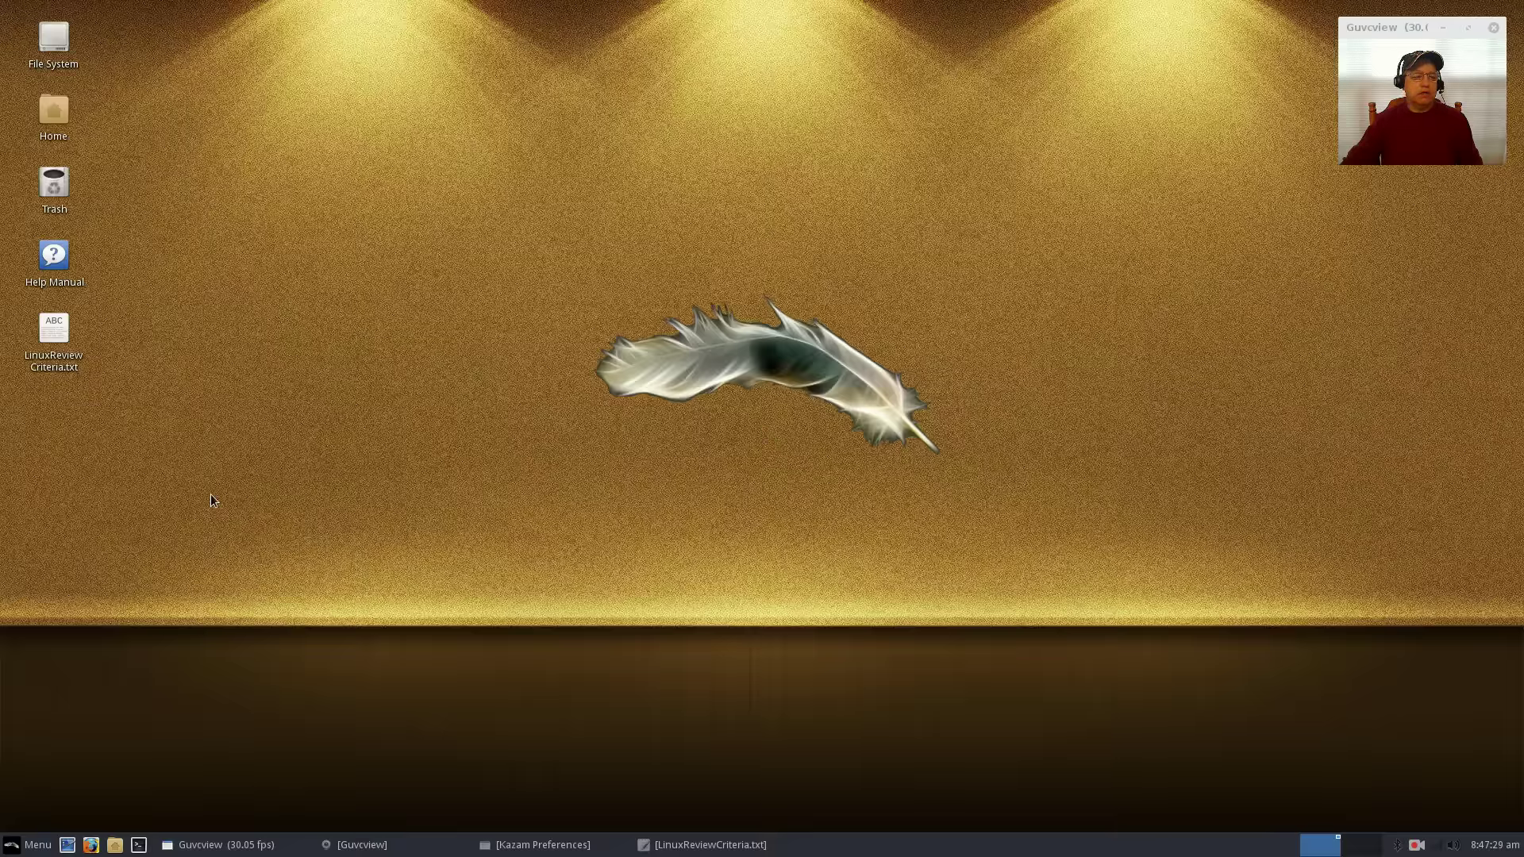
pyautogui.click(77, 258)
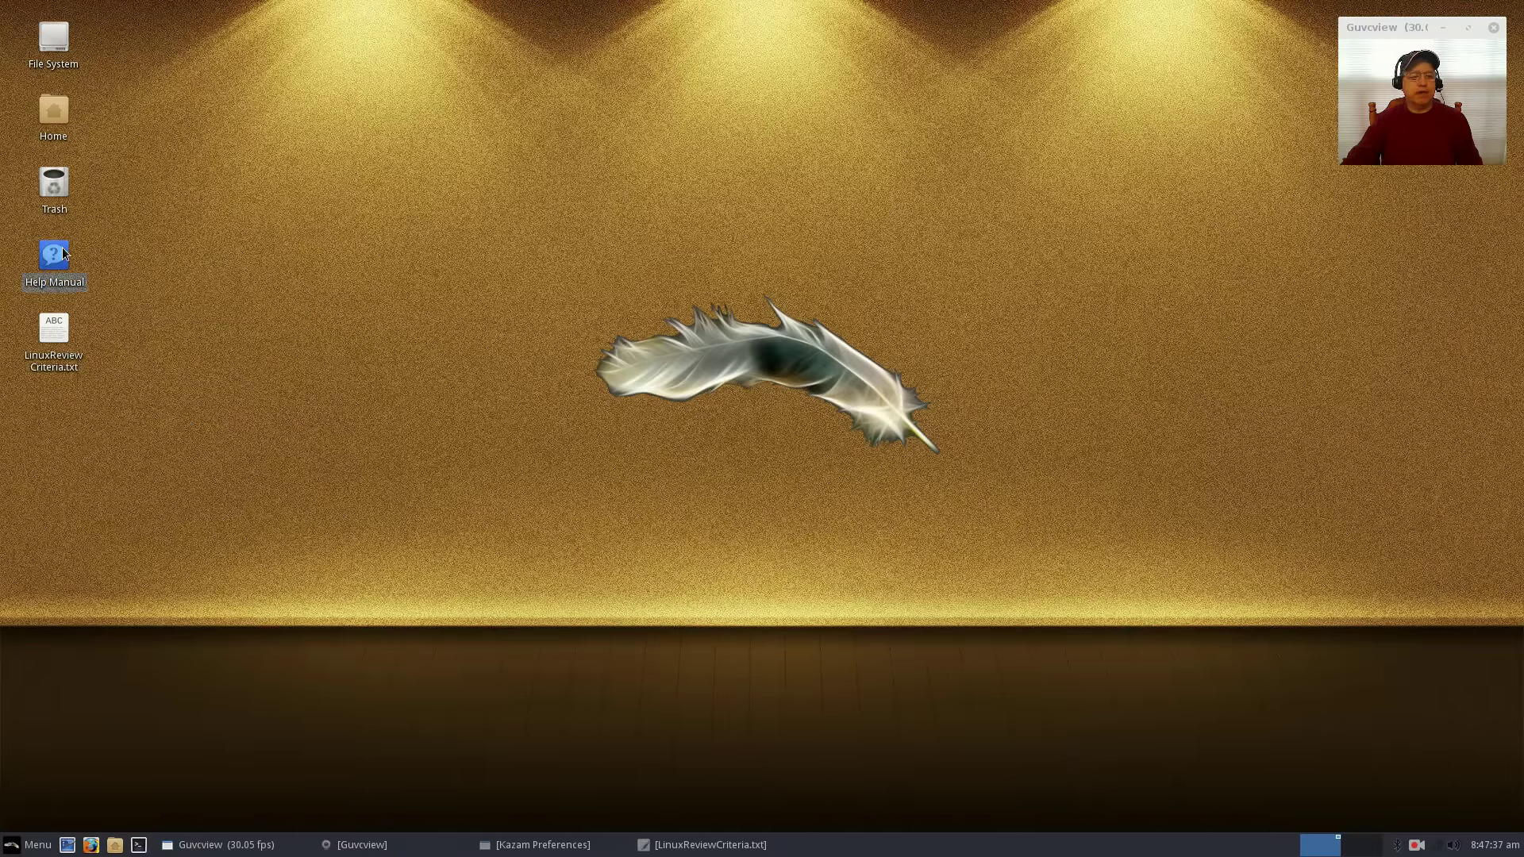
pyautogui.rightClick(78, 257)
pyautogui.click(82, 260)
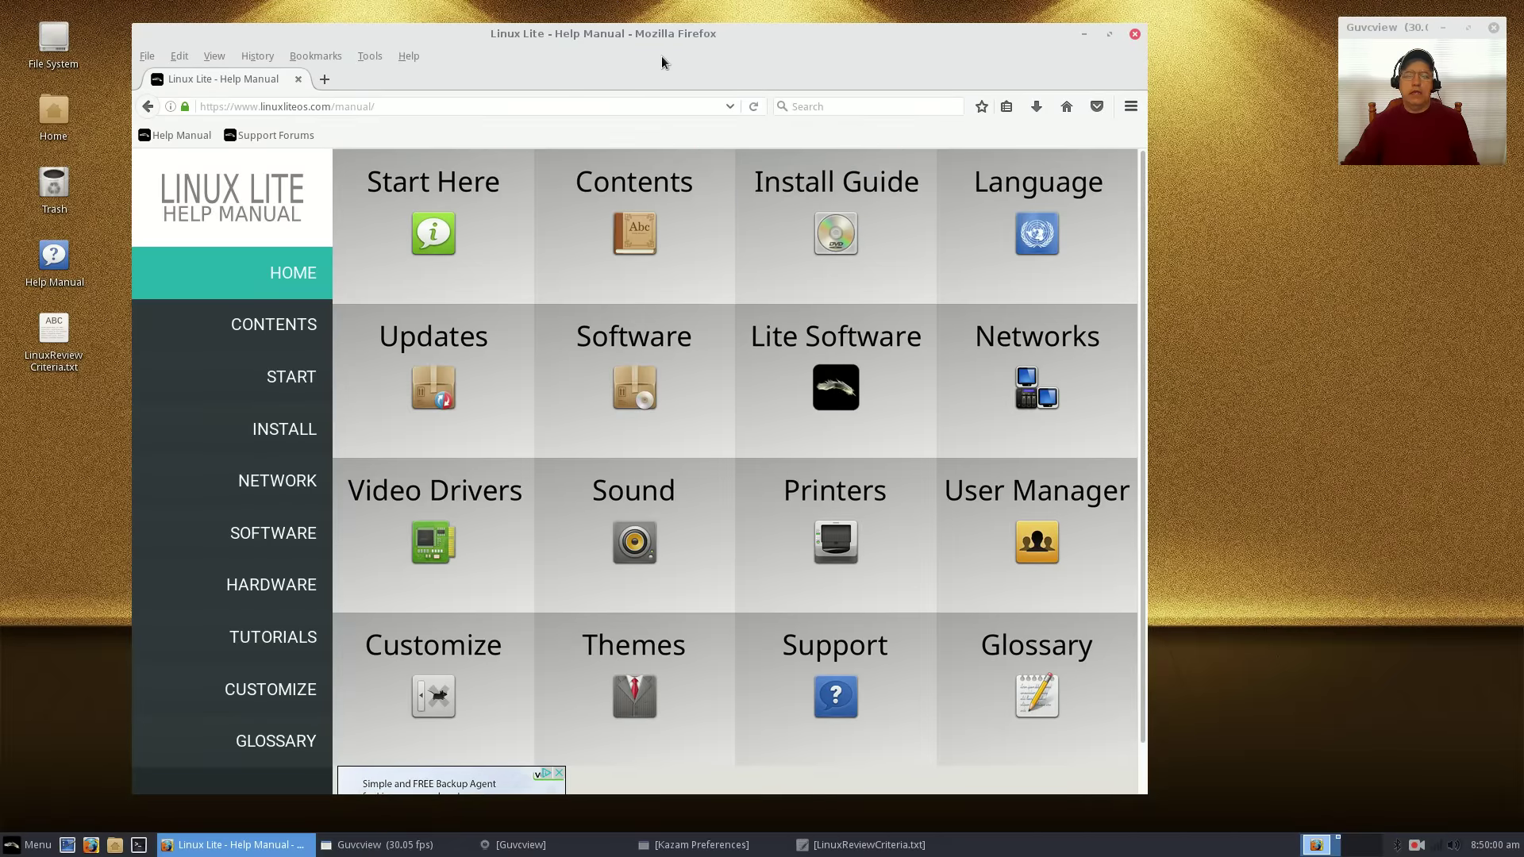
# Drag the Firefox Help Manual window slightly upward into position.
pyautogui.moveTo(722, 56); pyautogui.dragTo(740, 43)
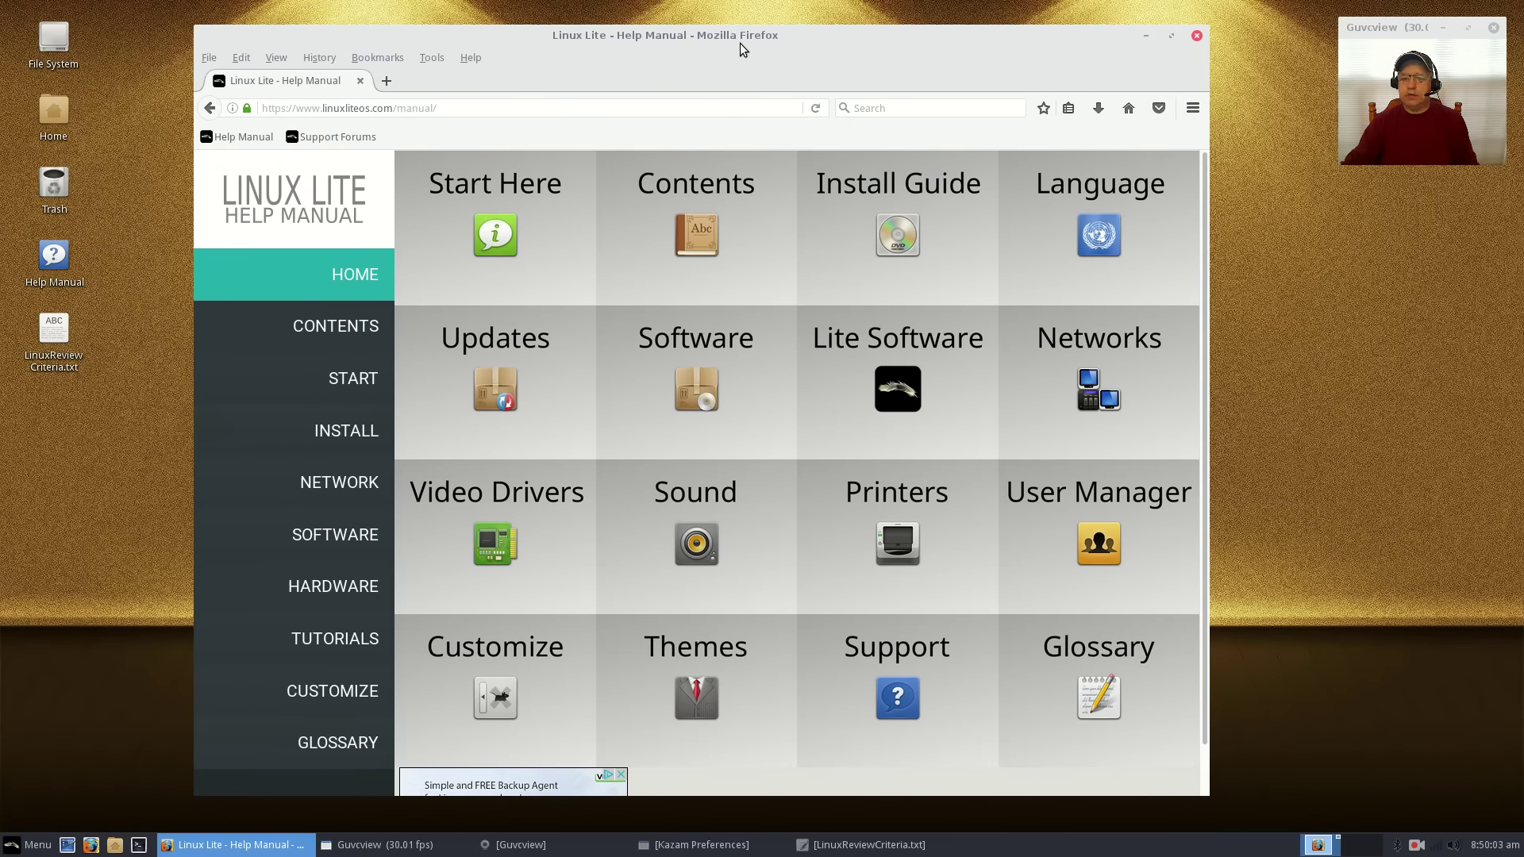